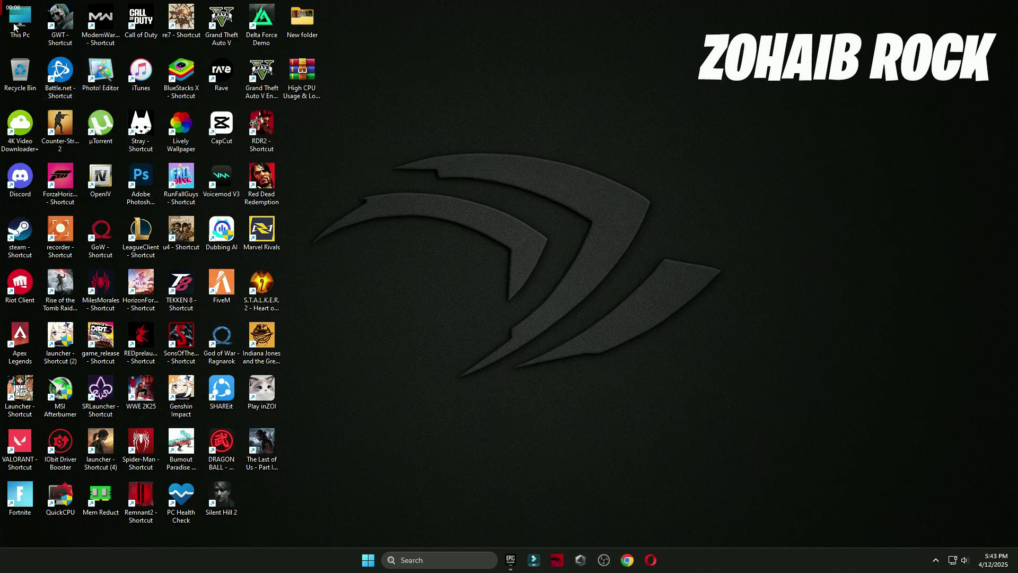
Step: Open Computer Management for this PC and show its Device Manager
right_click(16, 16)
left_click(50, 158)
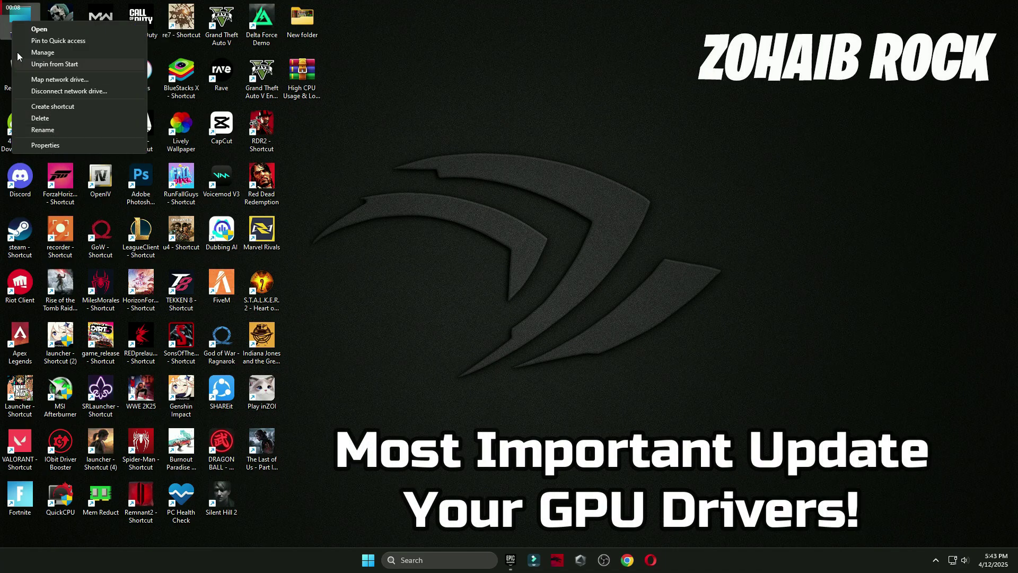
left_click(47, 52)
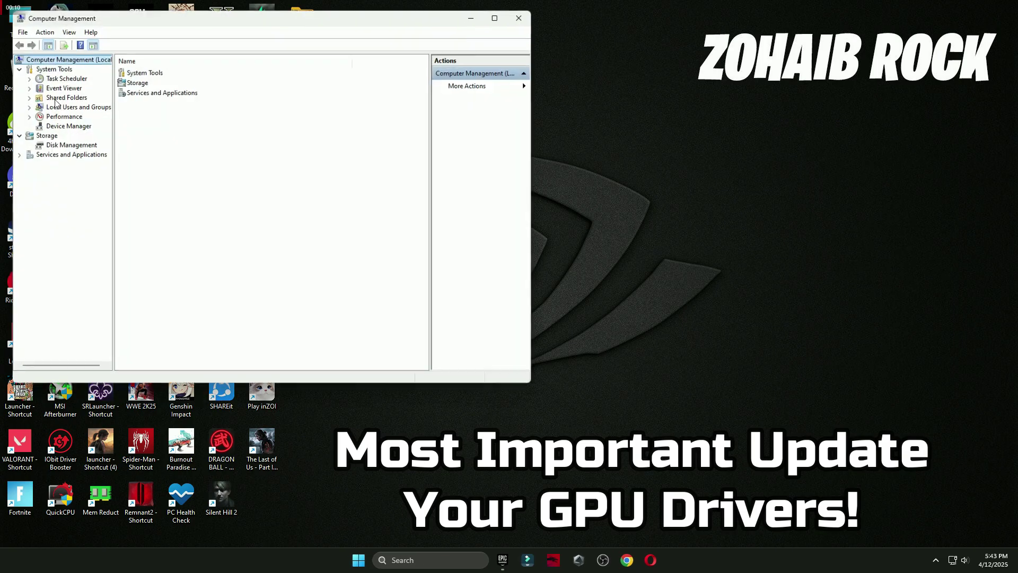
left_click(69, 125)
Step: Run an automatic driver update for the AMD Radeon RX 7900 XTX display adapter, then close the update wizard
left_click(163, 97)
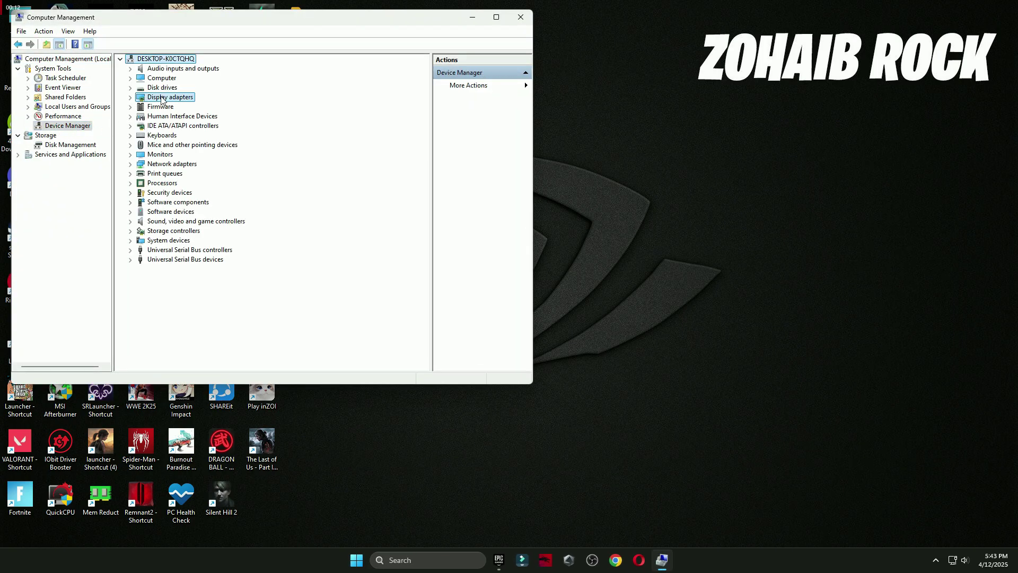
left_click(130, 97)
left_click(157, 107)
right_click(180, 107)
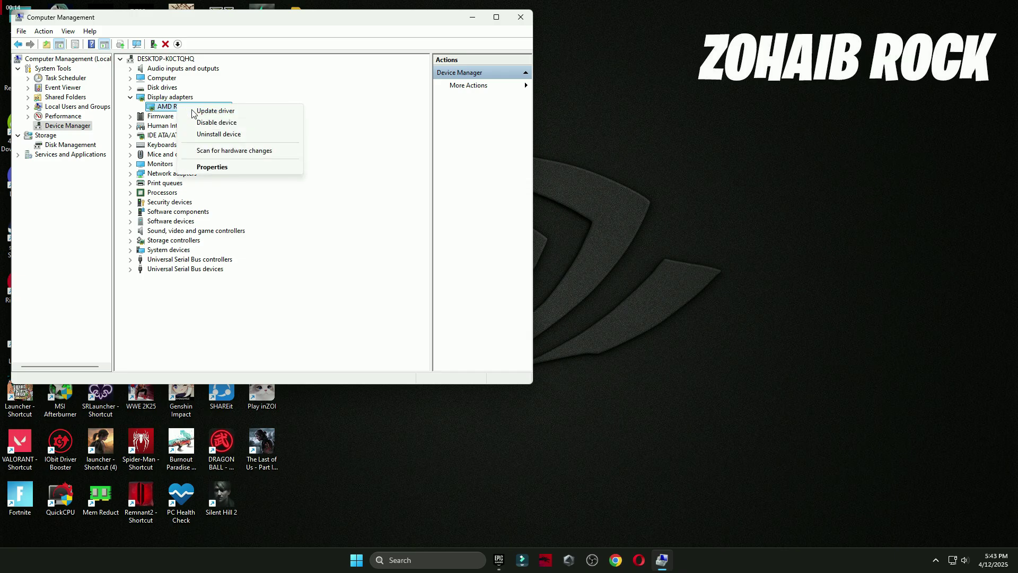
left_click(209, 111)
left_click(209, 168)
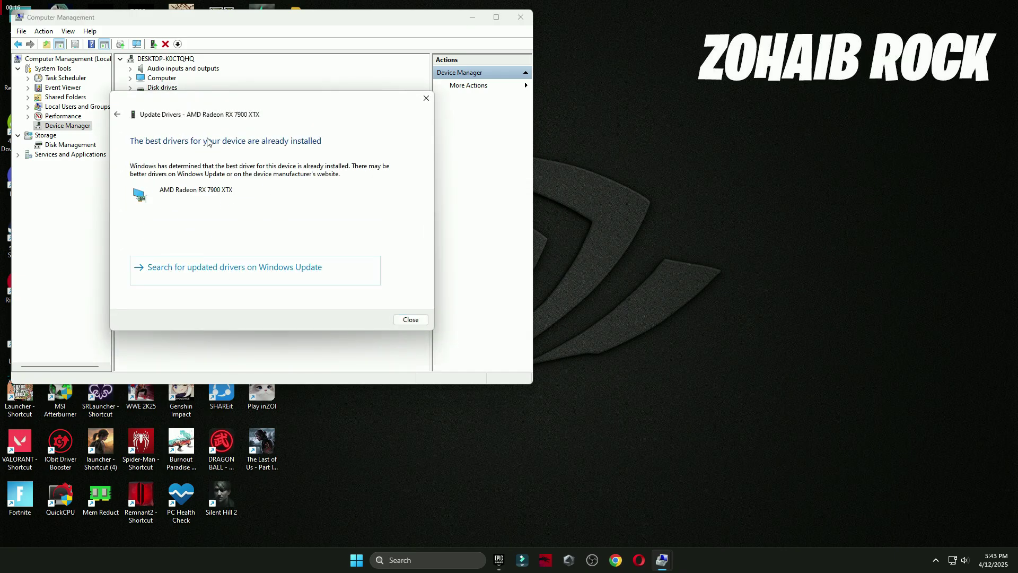
left_click(424, 101)
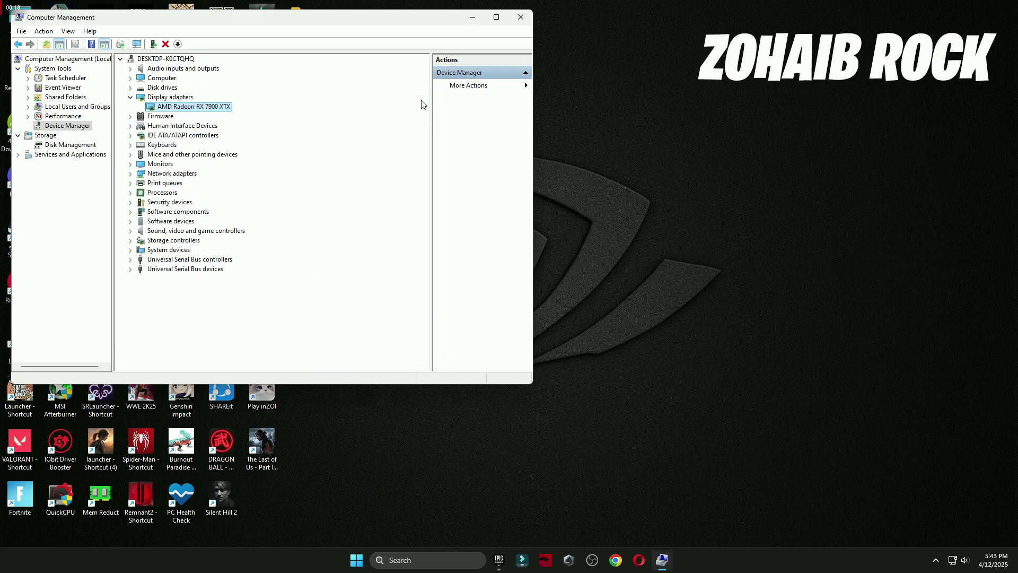
Step: Disable the High precision event timer under System devices and close Computer Management
left_click(160, 251)
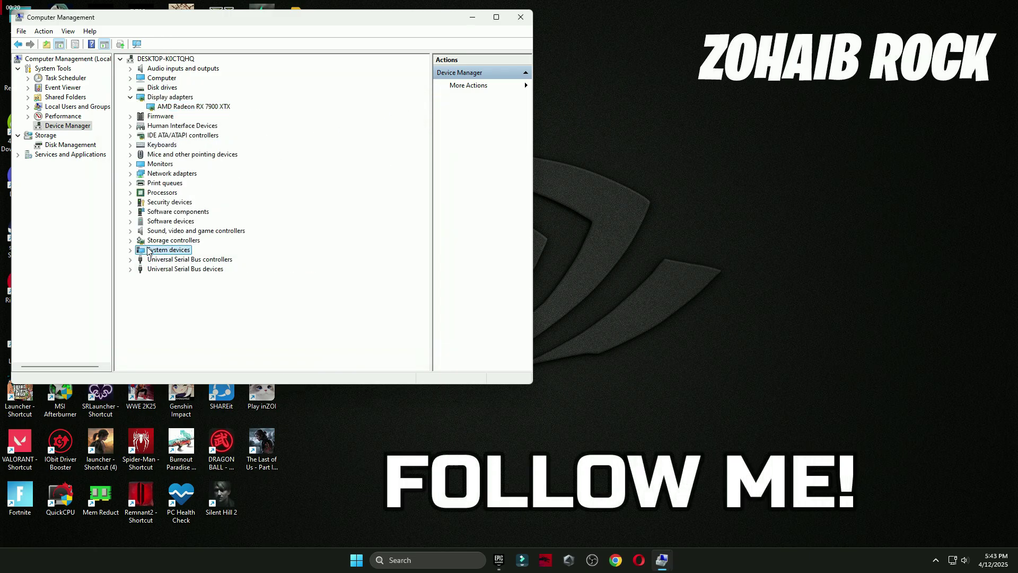
left_click(131, 250)
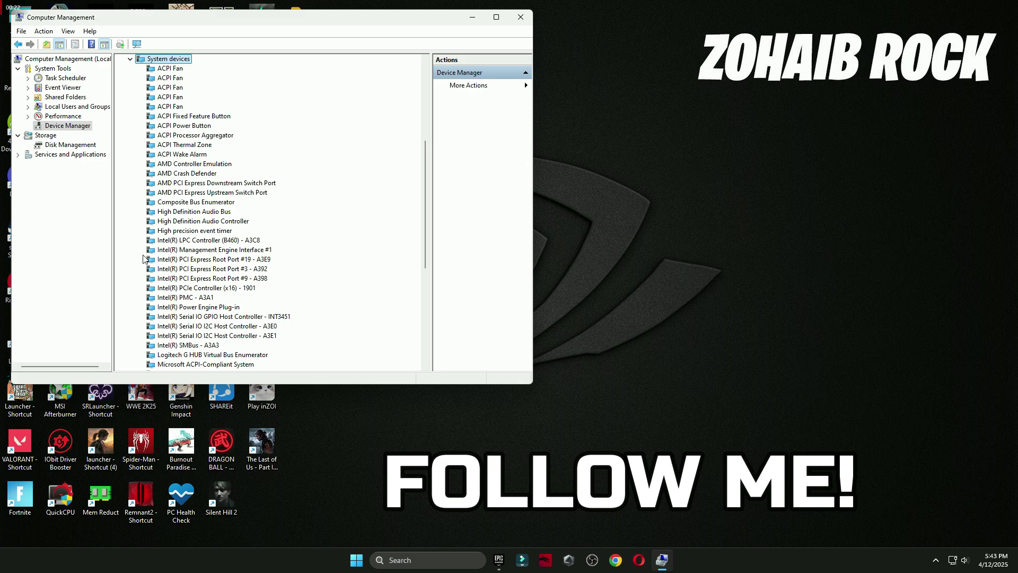
left_click(192, 230)
right_click(202, 232)
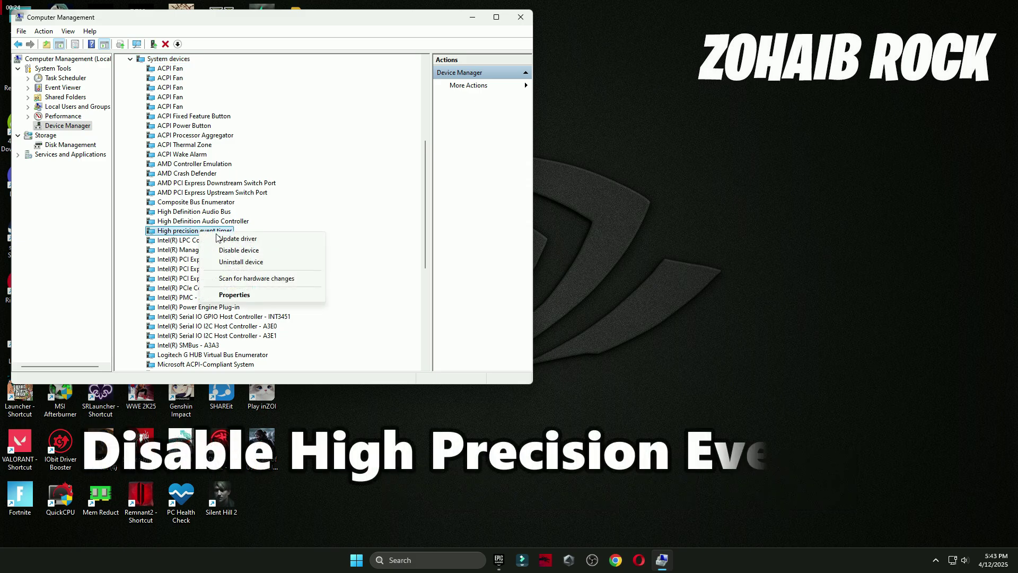
left_click(238, 249)
left_click(532, 288)
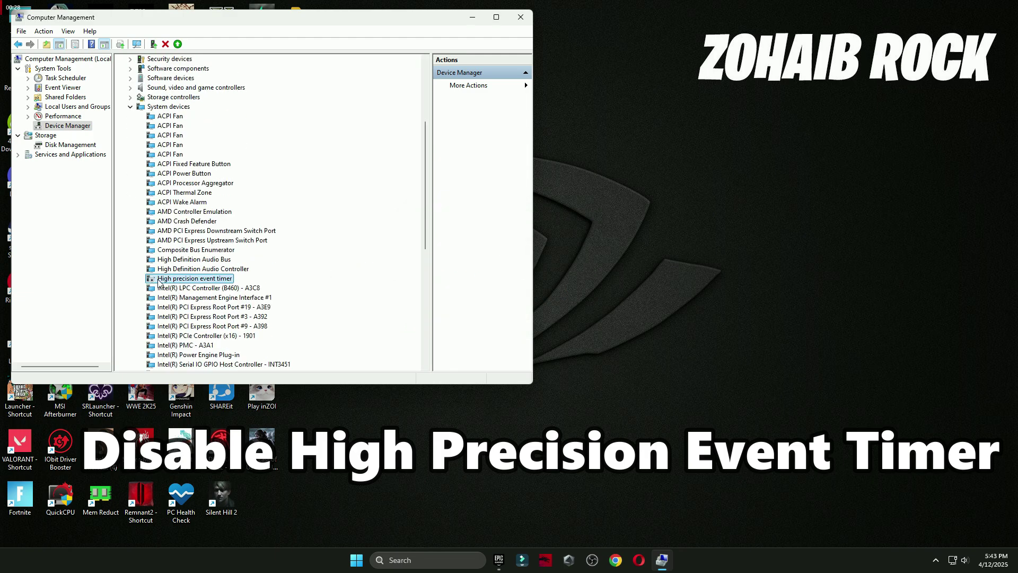
left_click(520, 17)
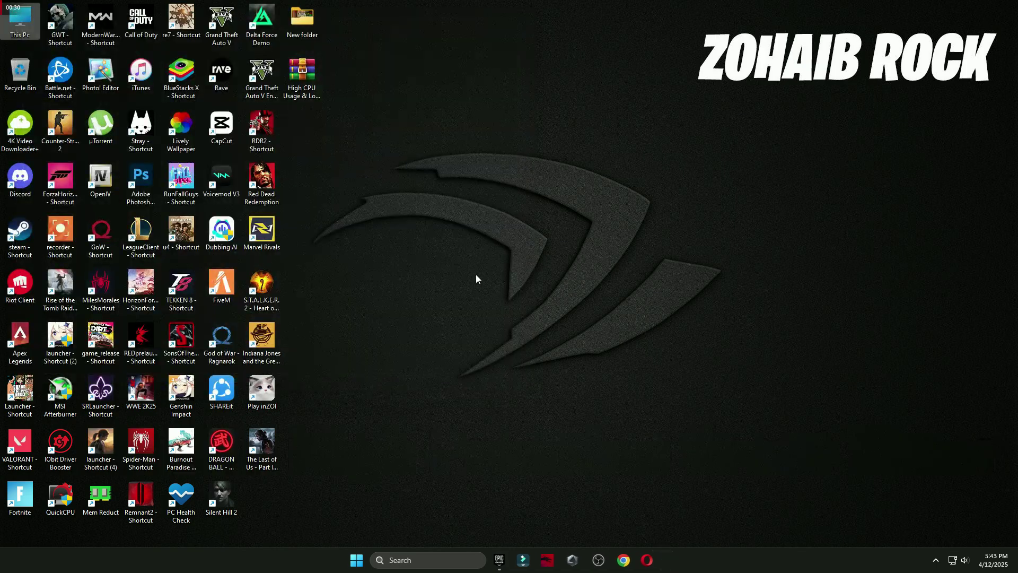
Step: Launch the Registry Editor by running regedit from the Windows Run dialog
left_click(435, 563)
type("run")
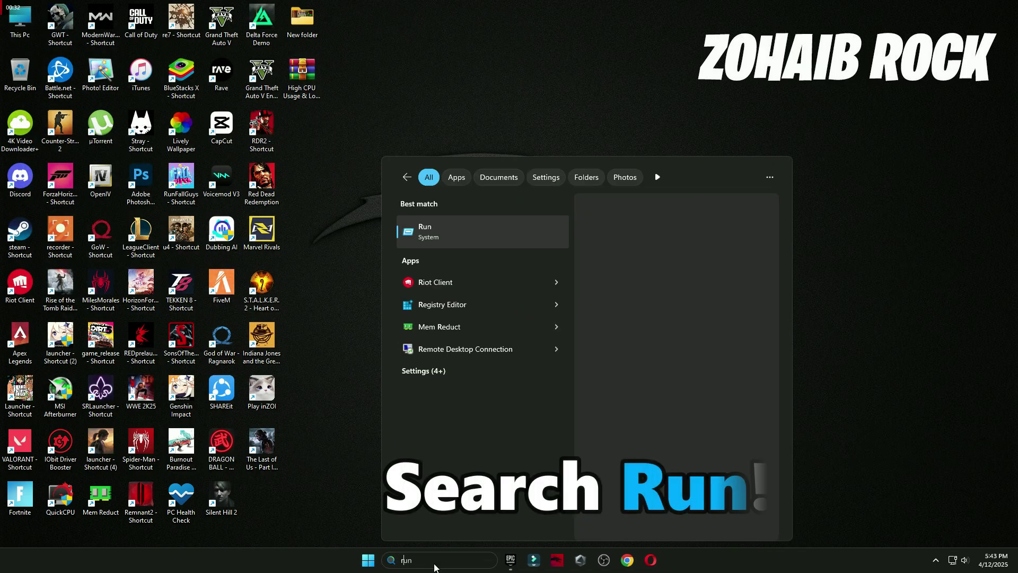
left_click(477, 235)
left_click_drag(143, 444, 545, 172)
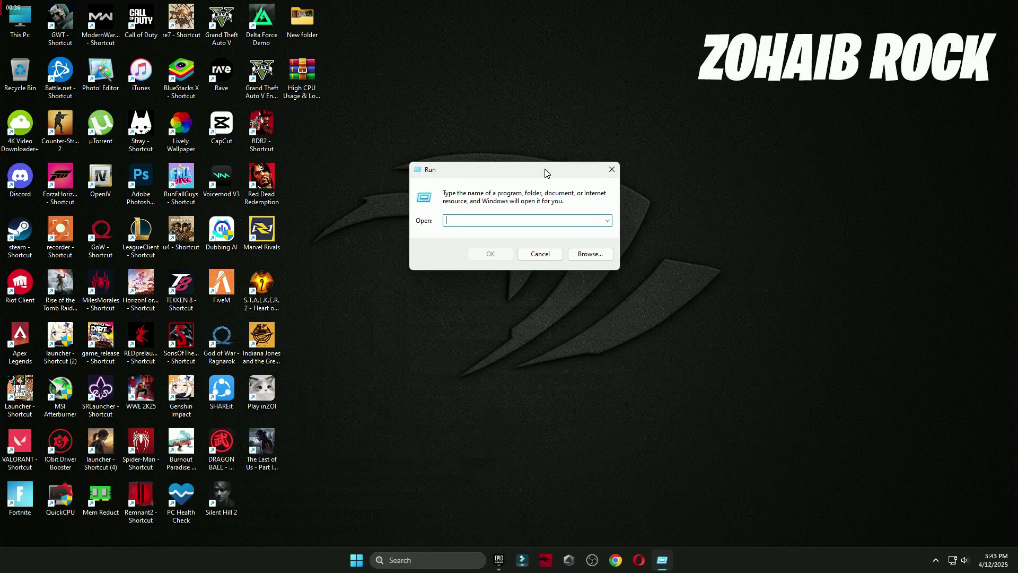
left_click(481, 219)
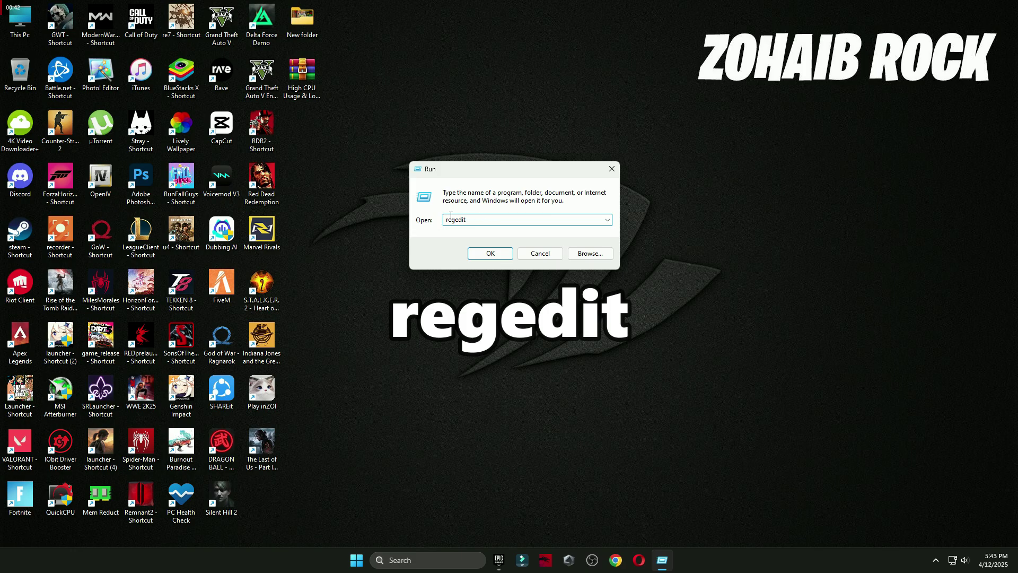
left_click(491, 253)
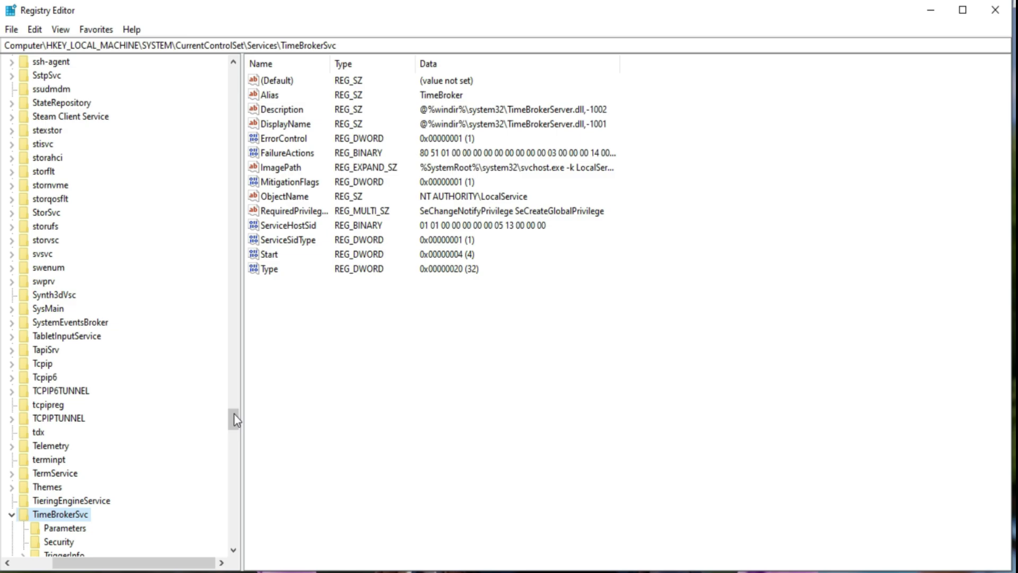
Step: Widen the registry key tree and expand HKEY_LOCAL_MACHINE\SYSTEM\CurrentControlSet\Services
left_click_drag(233, 419, 225, 82)
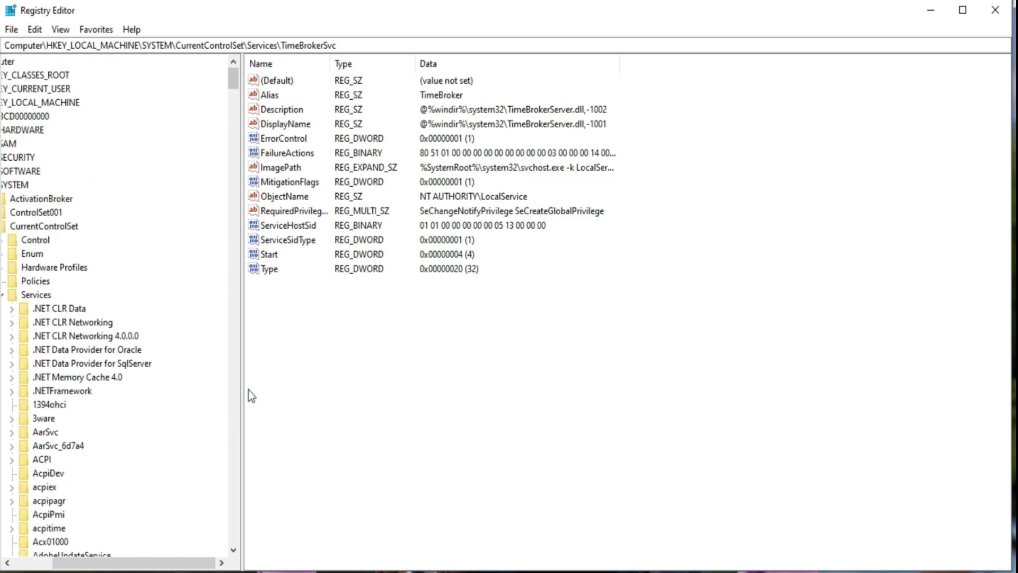
left_click_drag(243, 382, 330, 380)
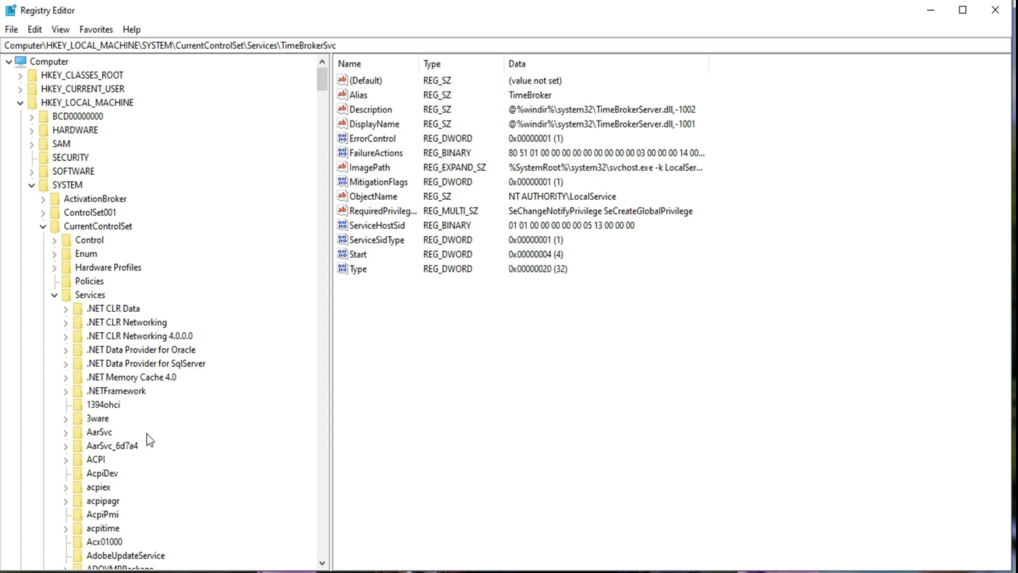
left_click(69, 104)
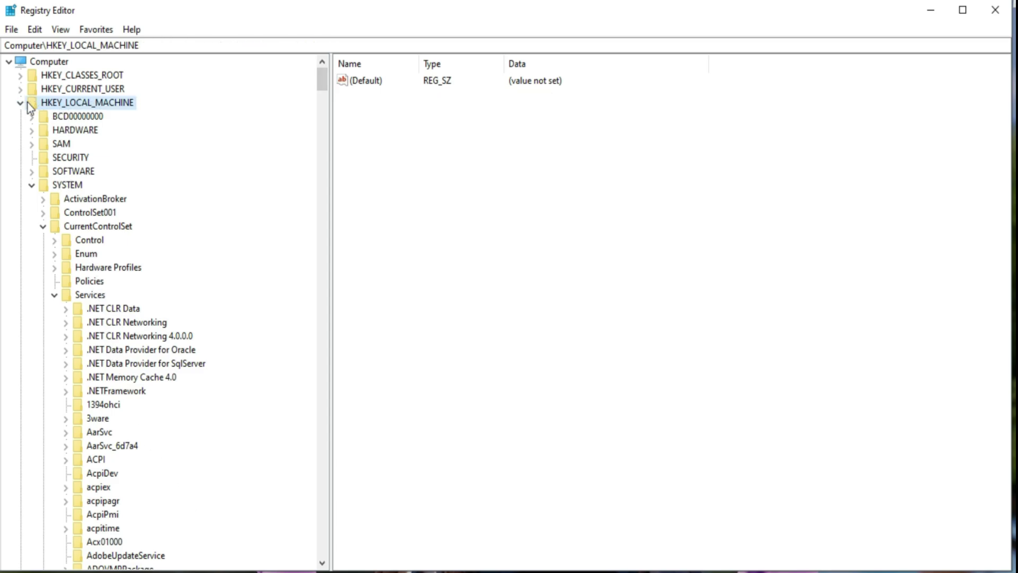
left_click(23, 102)
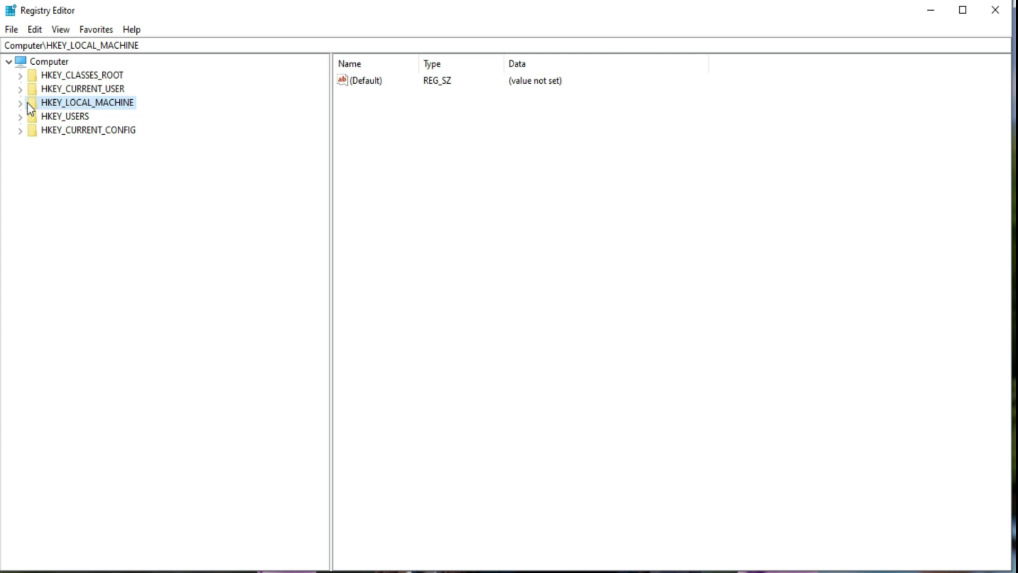
left_click(22, 103)
left_click(64, 145)
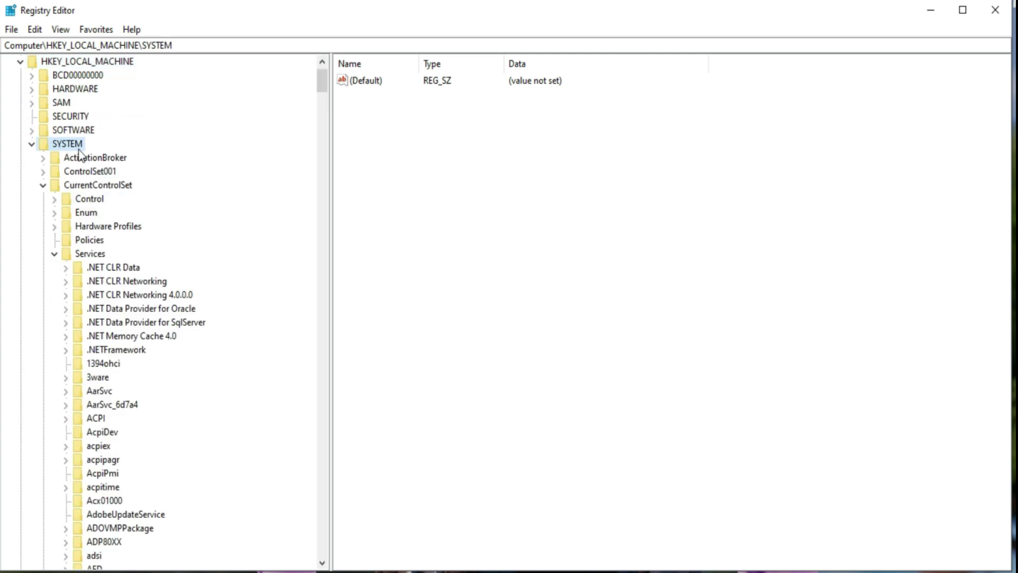
left_click(31, 144)
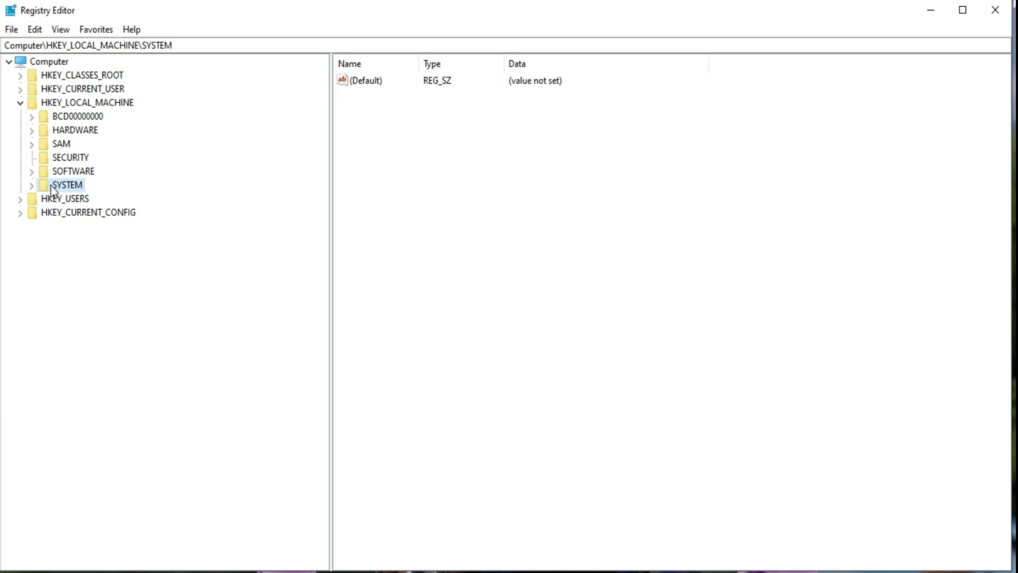
left_click(32, 185)
left_click(87, 172)
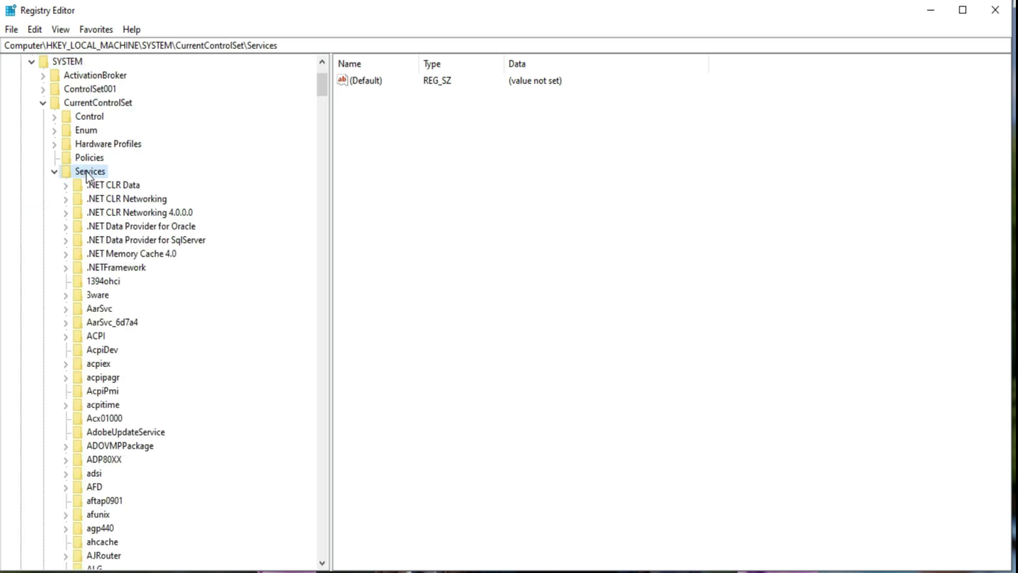
left_click(54, 173)
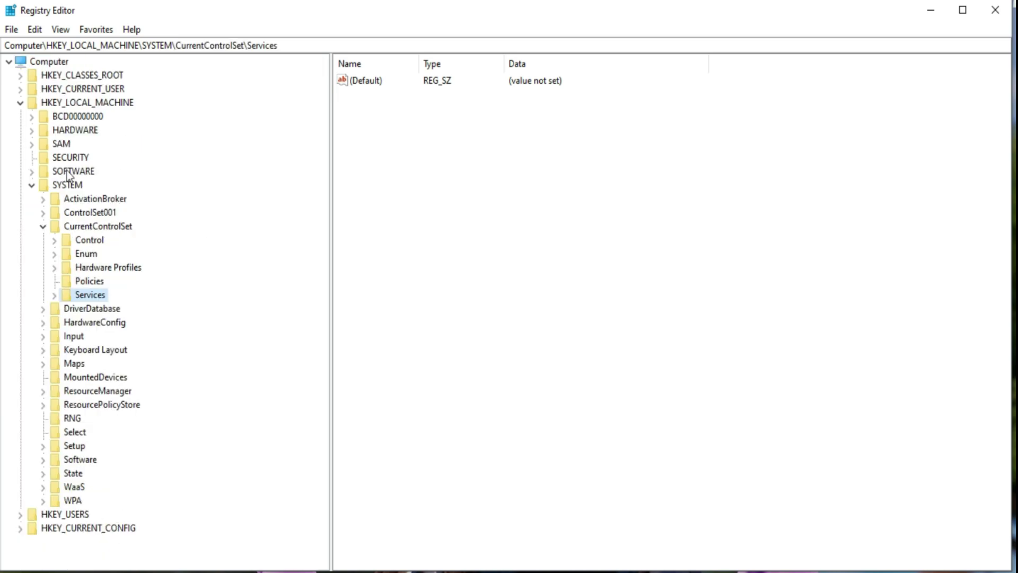
left_click(55, 295)
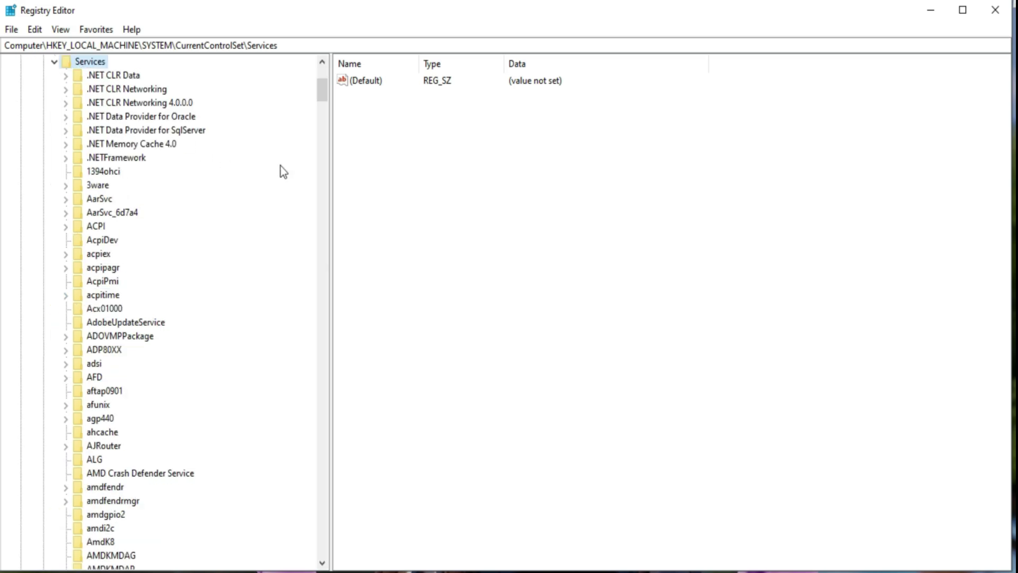
Step: Select the TimeBrokerSvc key under Services and collapse its subkeys
left_click_drag(322, 103, 382, 448)
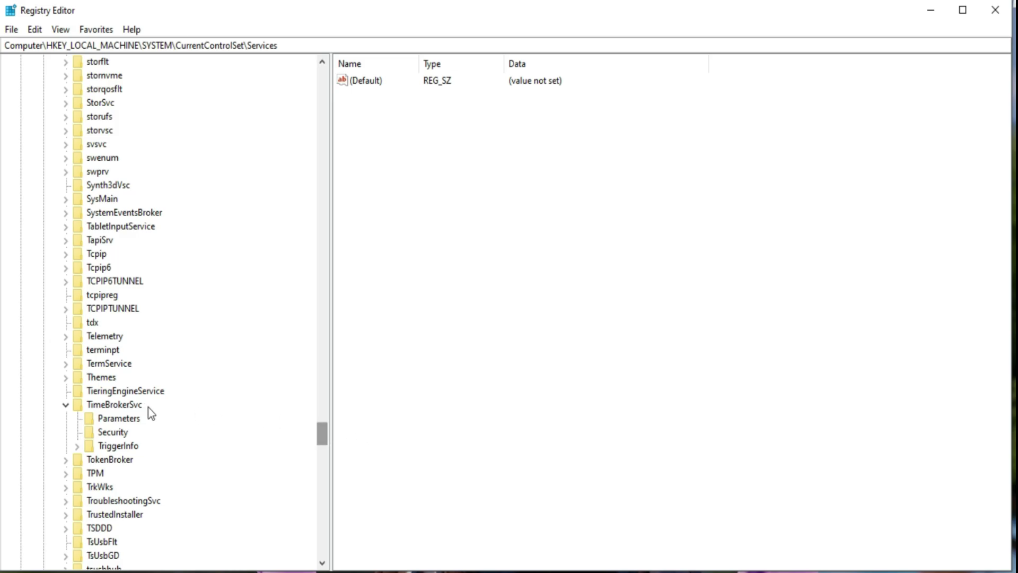
left_click(79, 405)
left_click(71, 409)
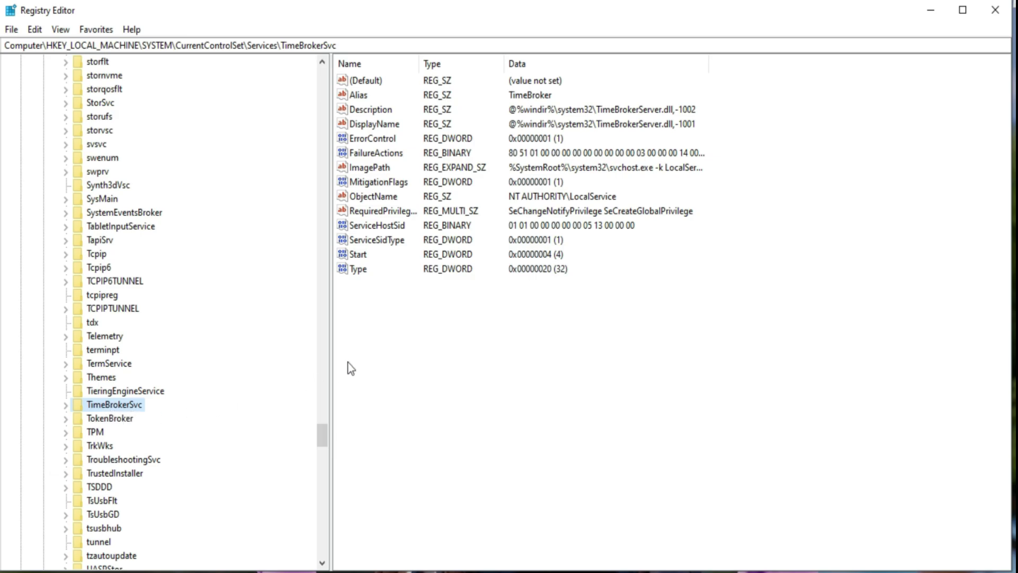
Step: Set the value data of TimeBrokerSvc's Start DWORD to 4 and accept it
left_click(366, 255)
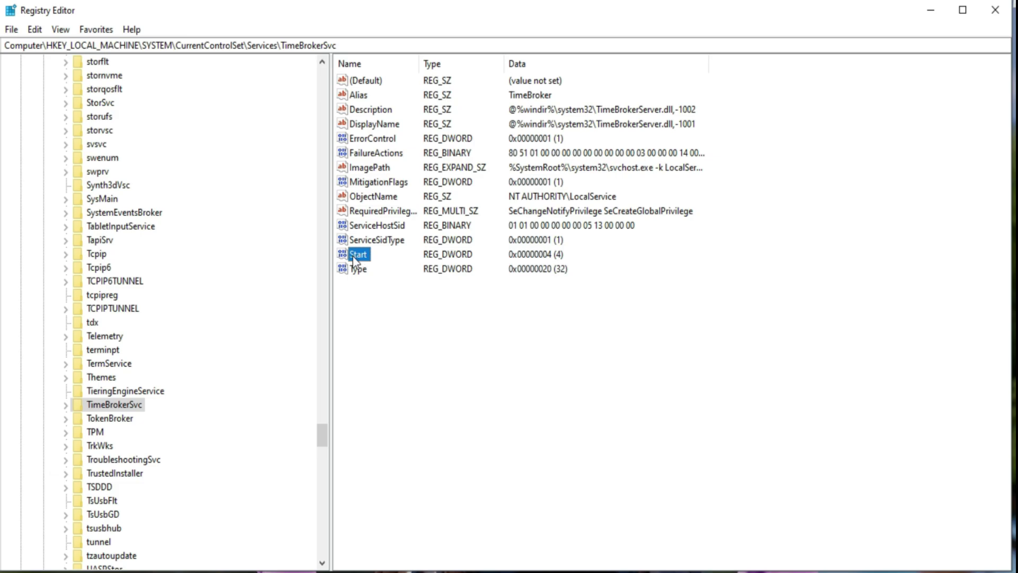
double_click(354, 259)
left_click_drag(199, 85, 895, 114)
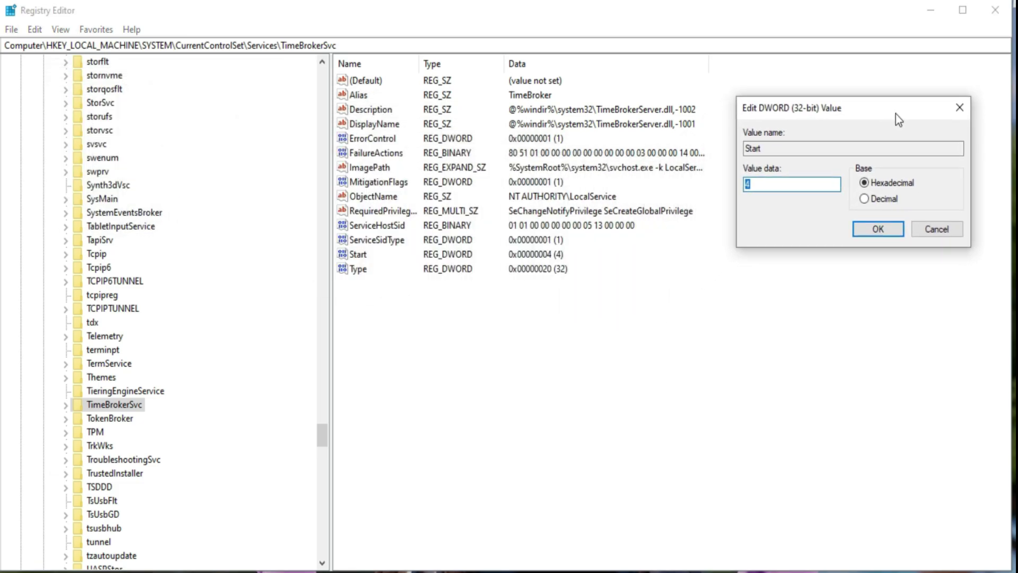
left_click(775, 185)
key("BackSpace")
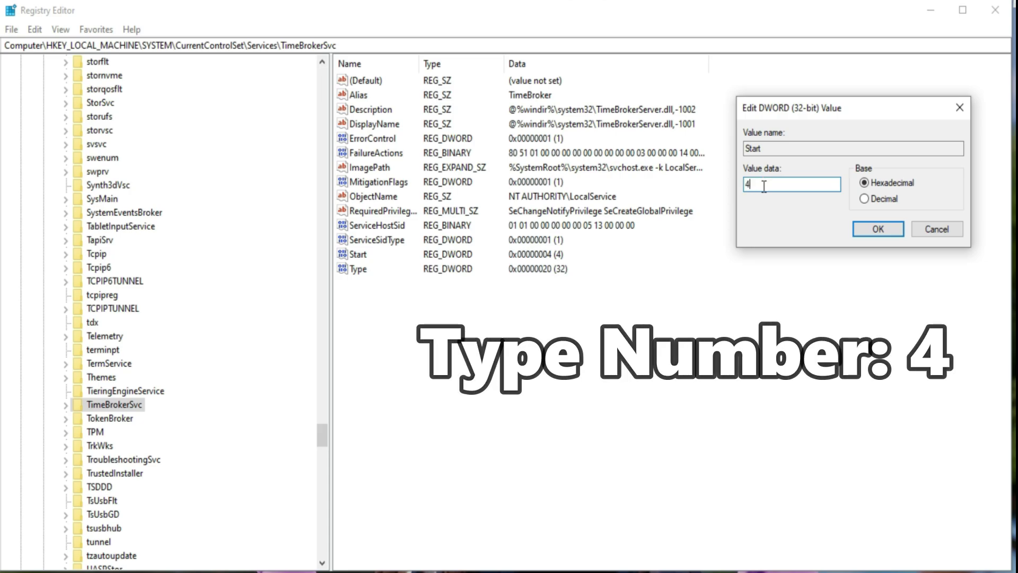
left_click(880, 230)
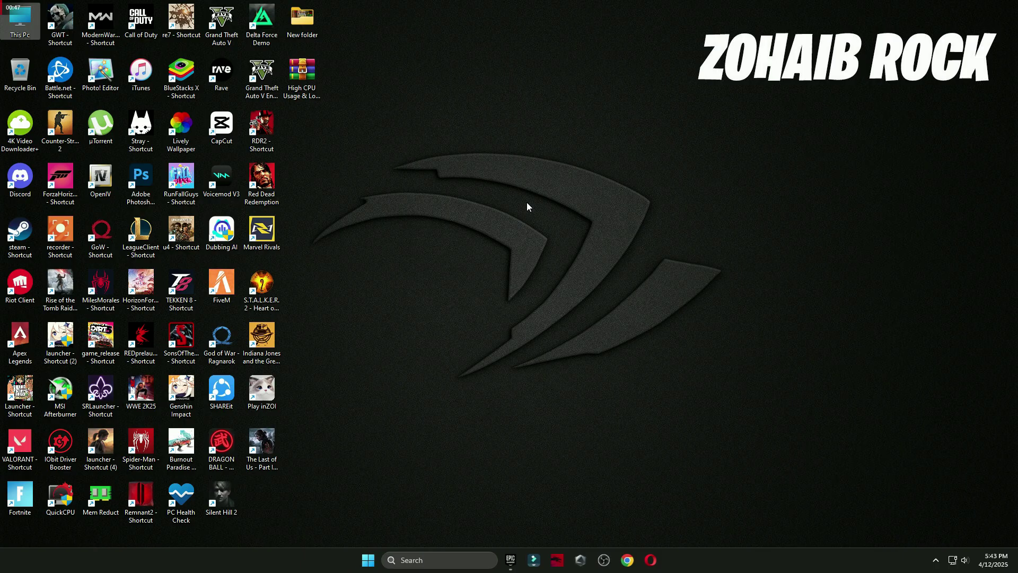
Step: Extract the High CPU Usage & Low GPU Usage in Marvel Rivals fix pack onto the desktop with WinRAR and open the extracted folder
left_click_drag(303, 74, 532, 165)
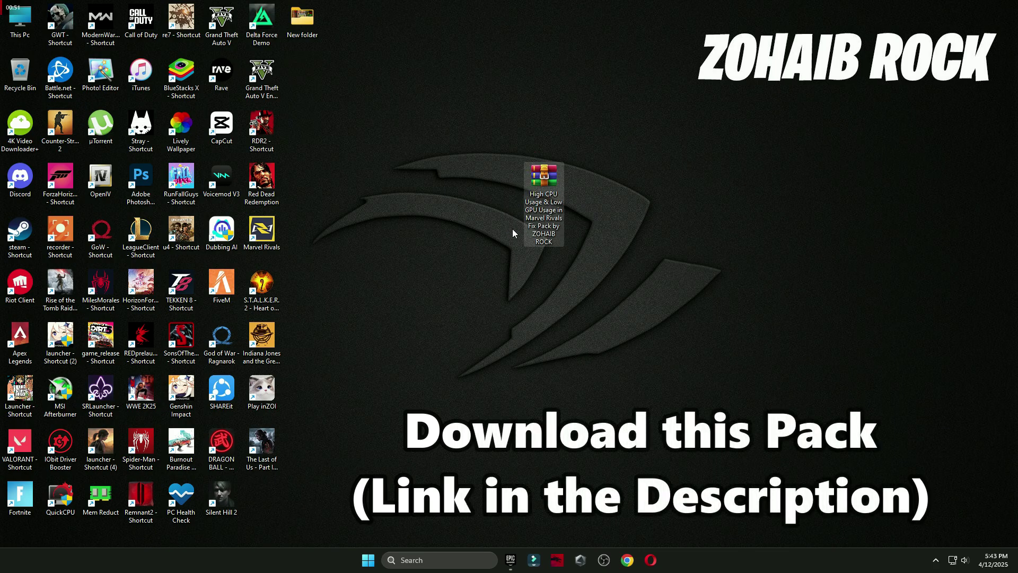
right_click(551, 203)
mouse_move(573, 412)
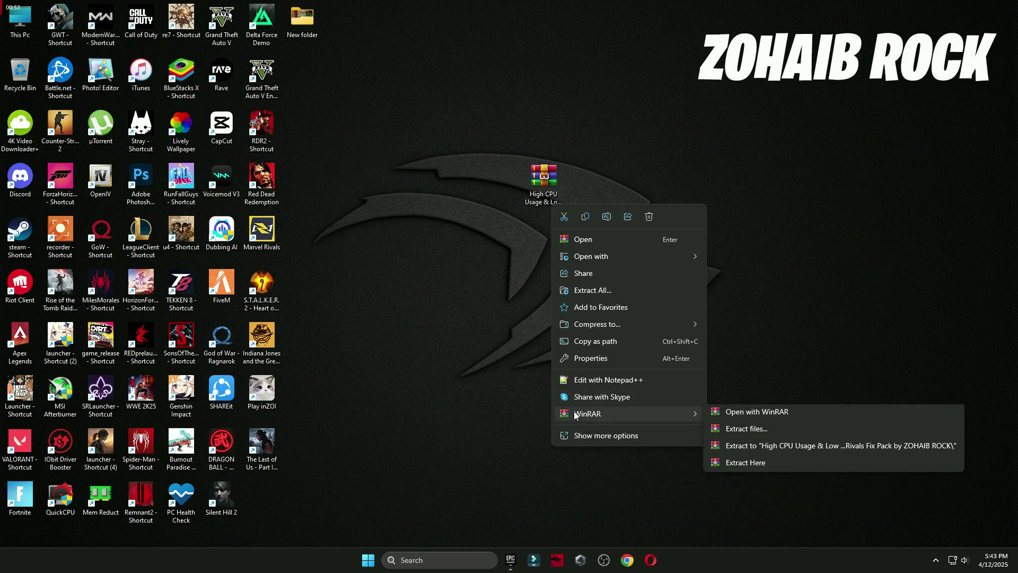
left_click(768, 468)
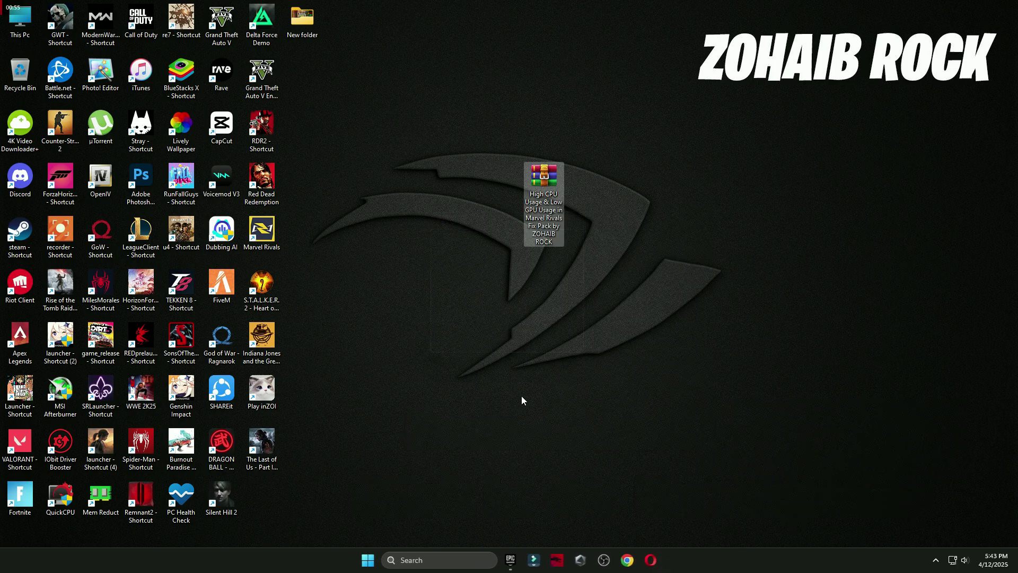
left_click_drag(262, 495, 459, 210)
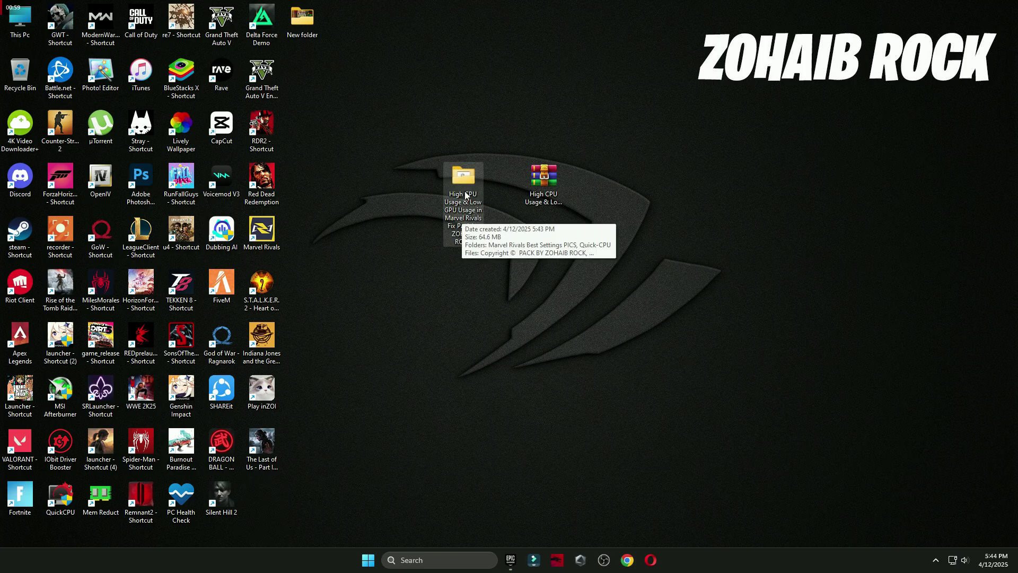
double_click(463, 178)
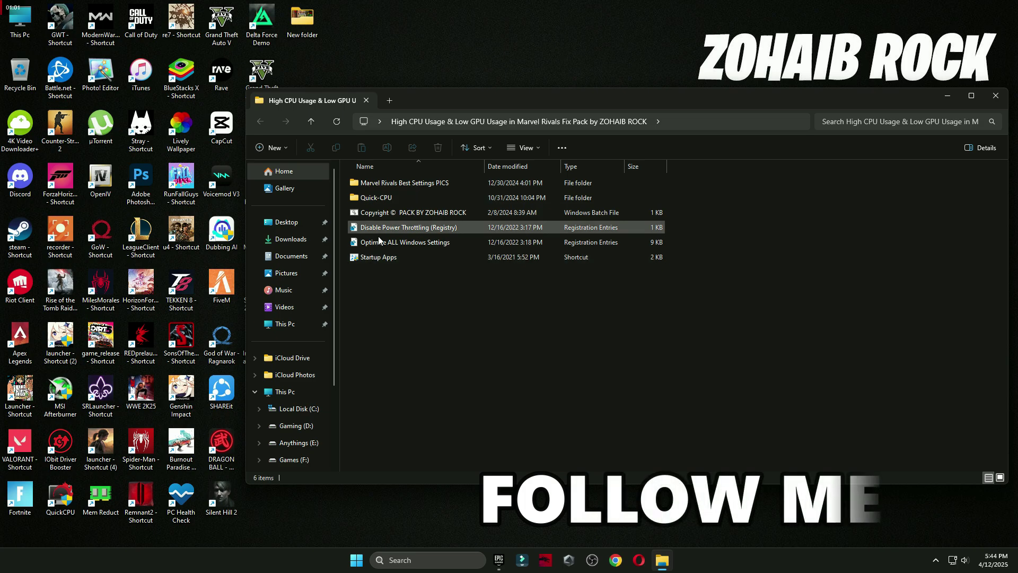
Step: View the recommended display and graphics settings images in the Marvel Rivals Best Settings PICS folder, then return to the fix pack folder
double_click(396, 183)
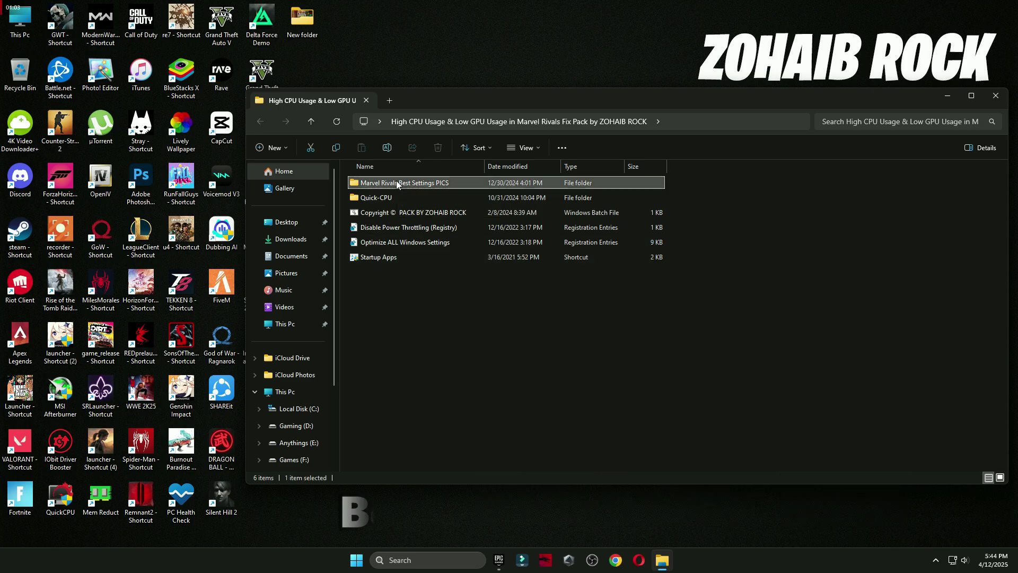
double_click(397, 214)
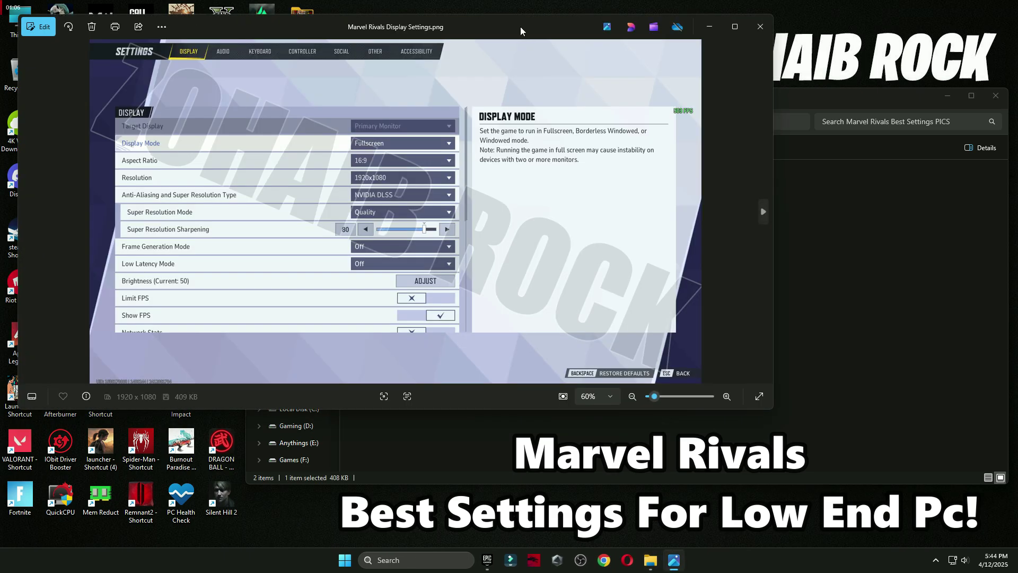
left_click_drag(520, 27, 584, 97)
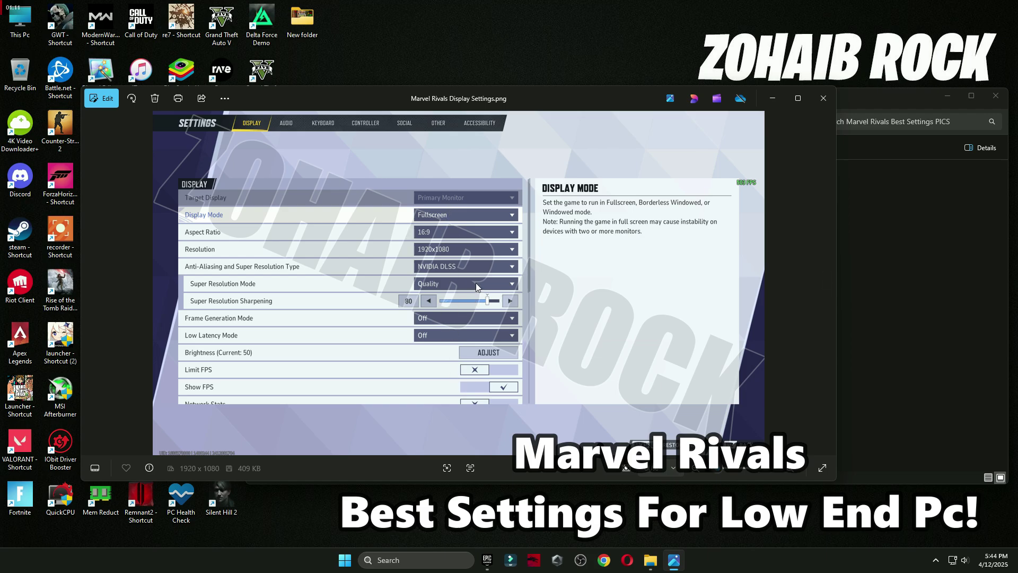
key("Right")
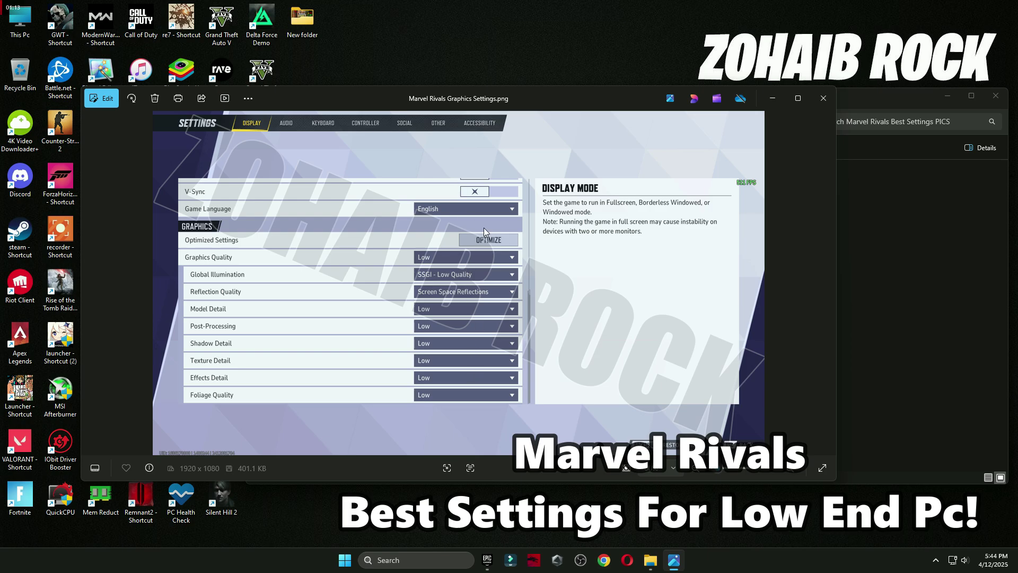
left_click(823, 99)
key("alt+Up")
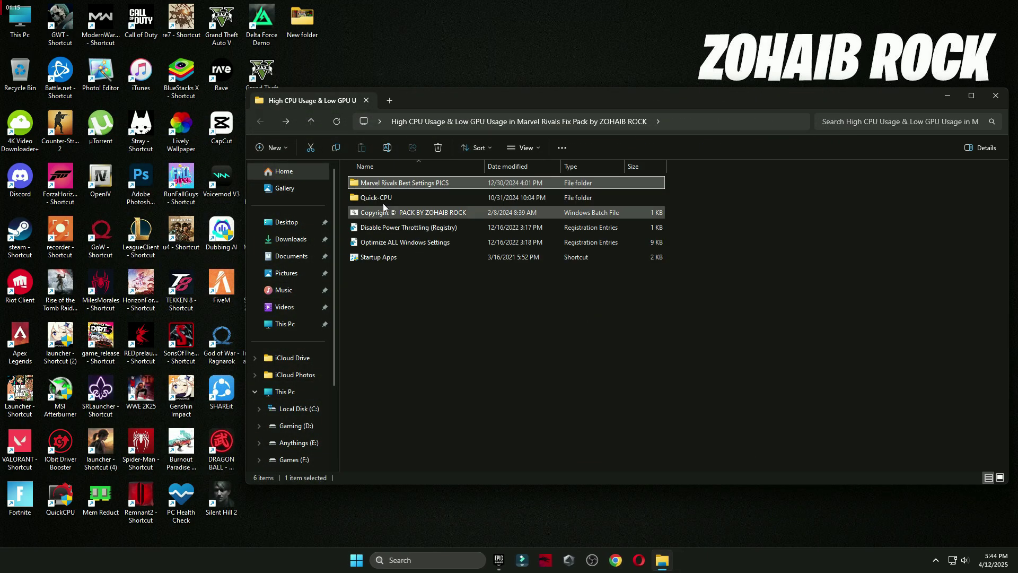
Step: Open the x64 installer folder inside Quick-CPU and minimize its window
double_click(380, 195)
double_click(377, 195)
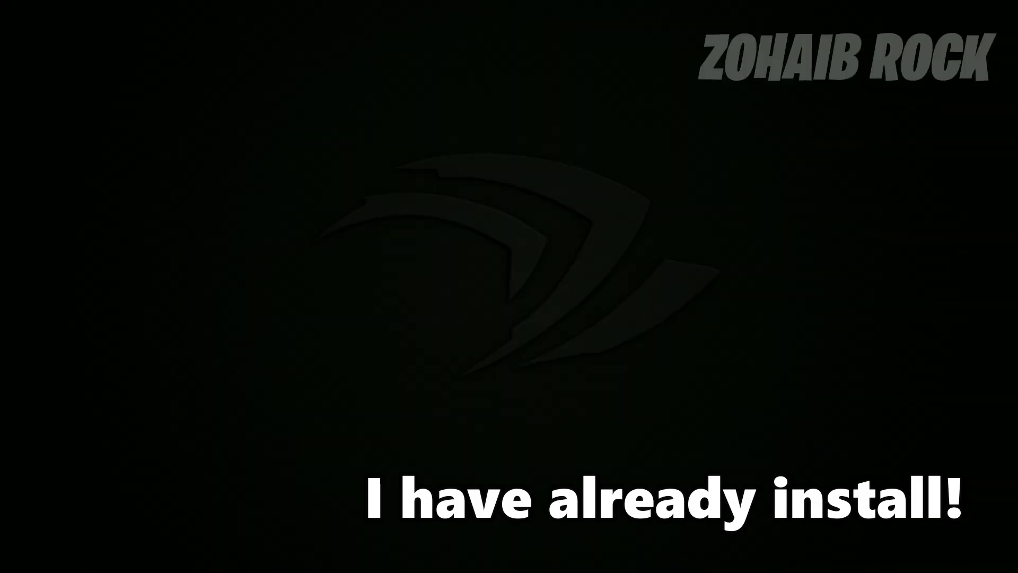
key("Return")
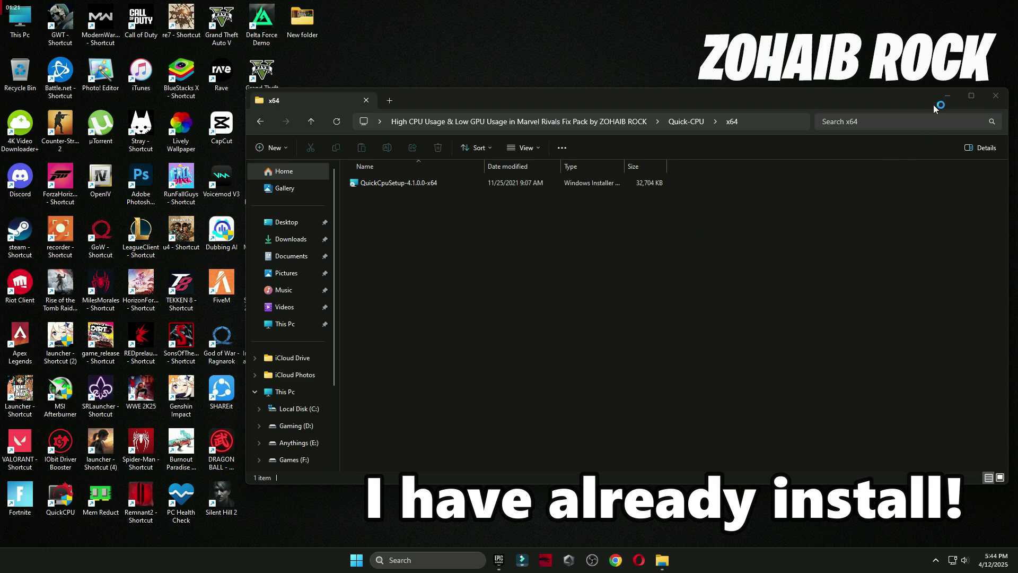
left_click(947, 95)
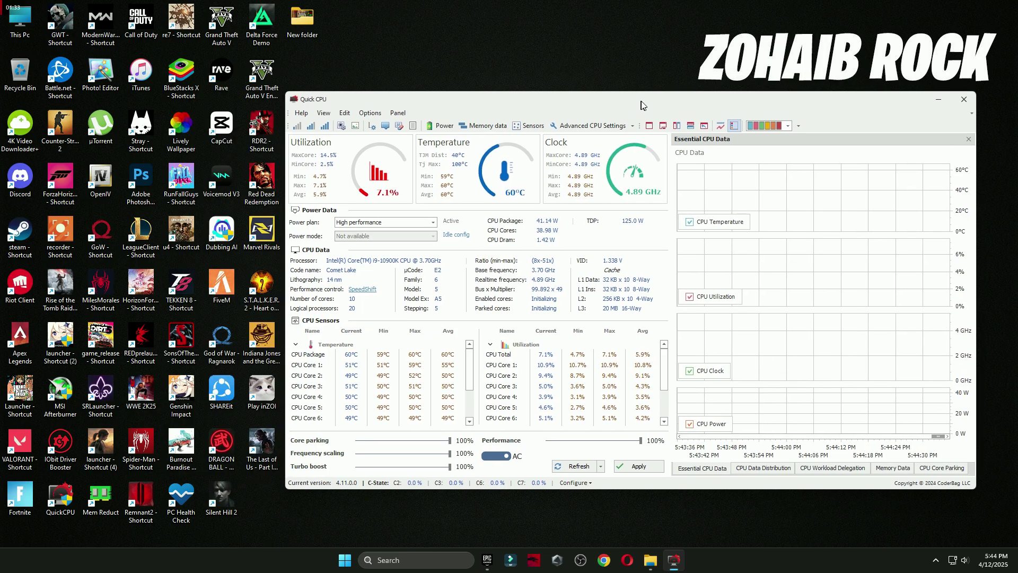
Step: In Quick CPU, choose the High performance power plan, apply it with all sliders at 100%, and close the program
left_click(406, 222)
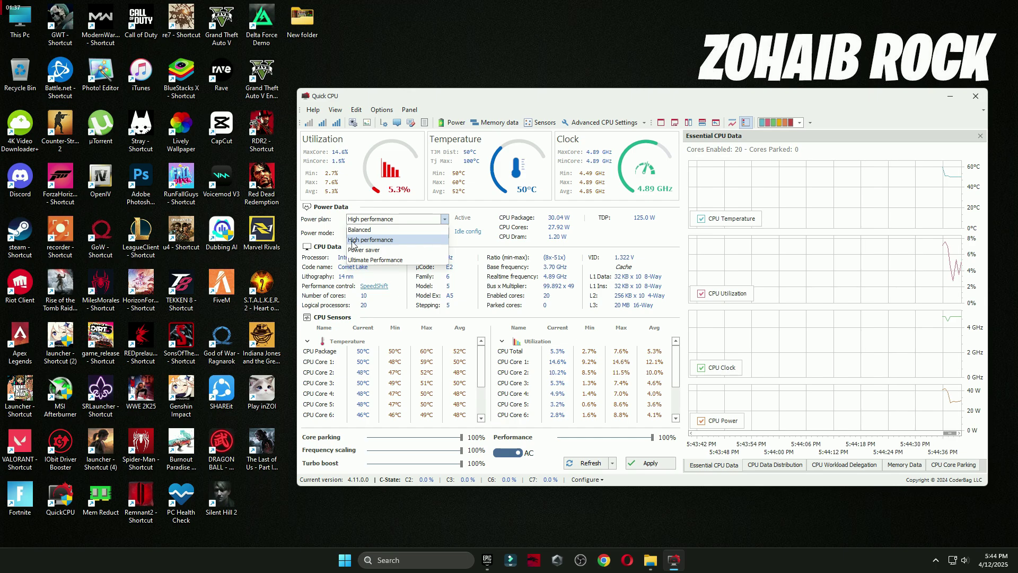
left_click(382, 241)
left_click_drag(461, 449, 437, 466)
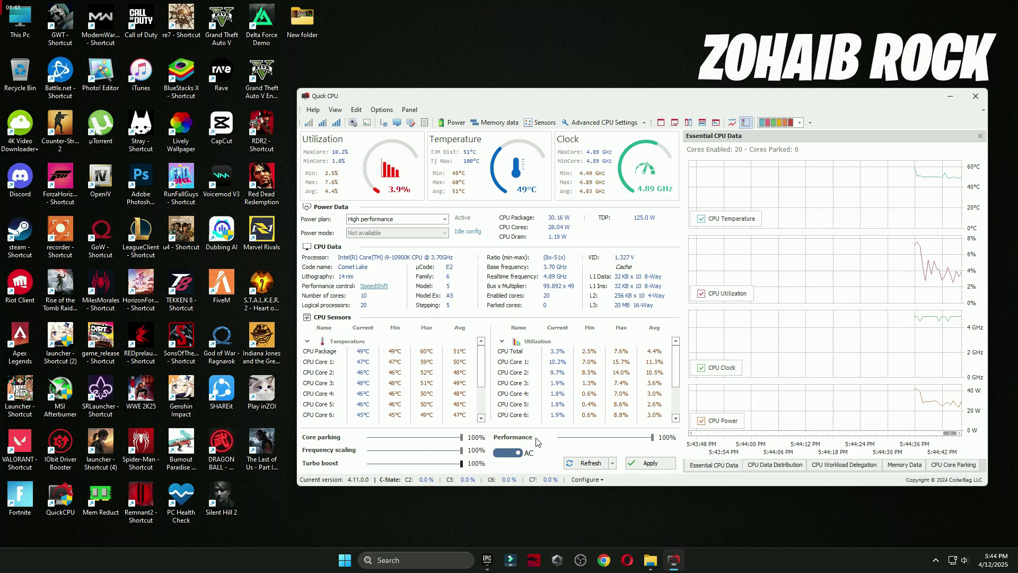
left_click(651, 463)
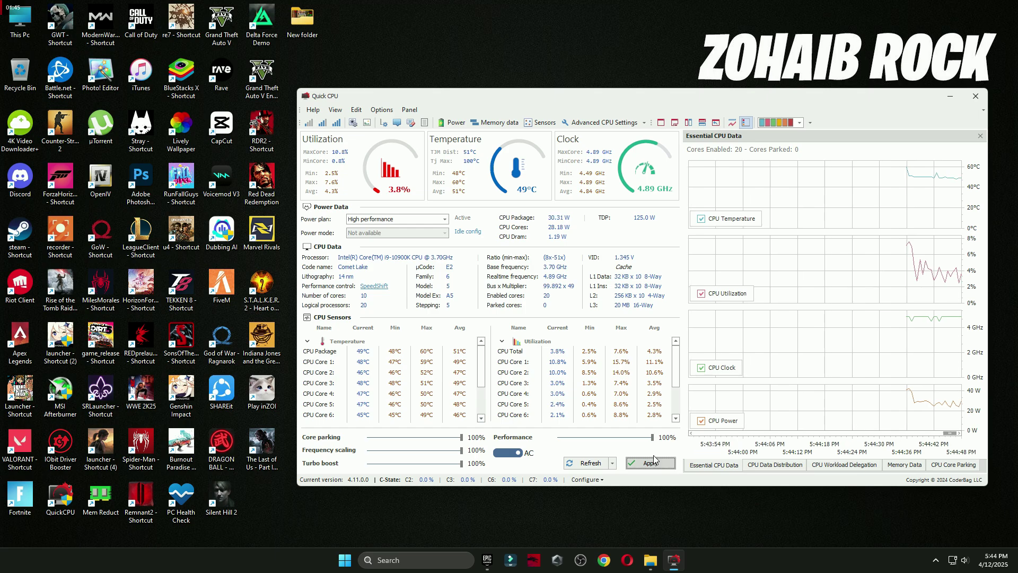
left_click(691, 321)
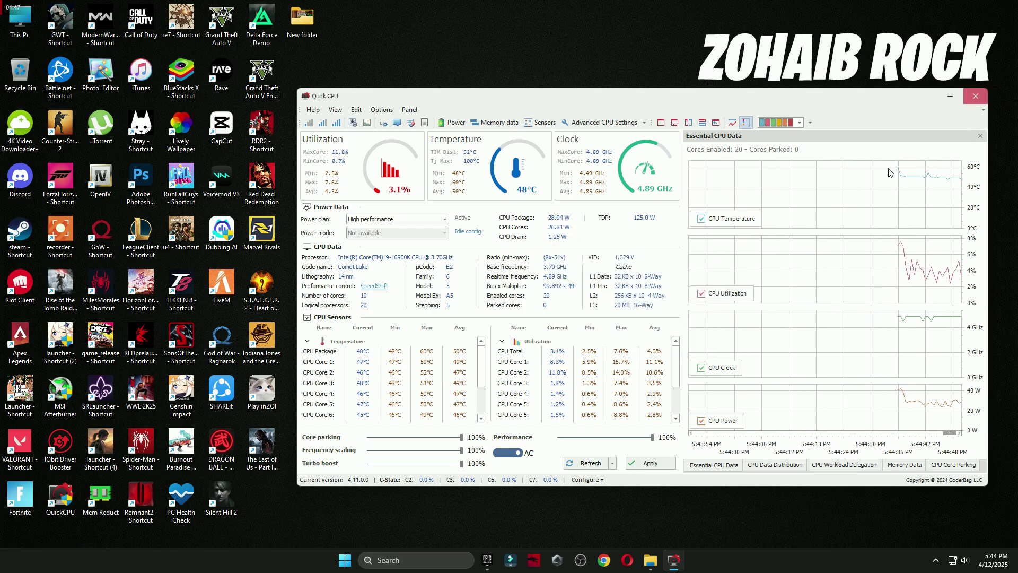
left_click(976, 95)
Step: Find Choose a power plan in Windows, check that High performance is the selected plan, and close Power Options
left_click(440, 561)
type("power")
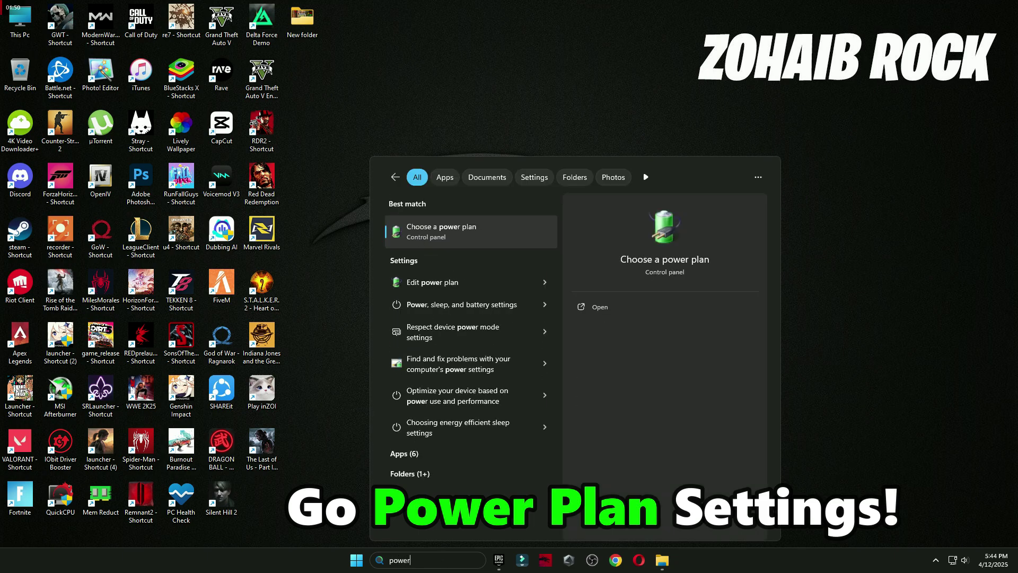
left_click(478, 224)
left_click(470, 251)
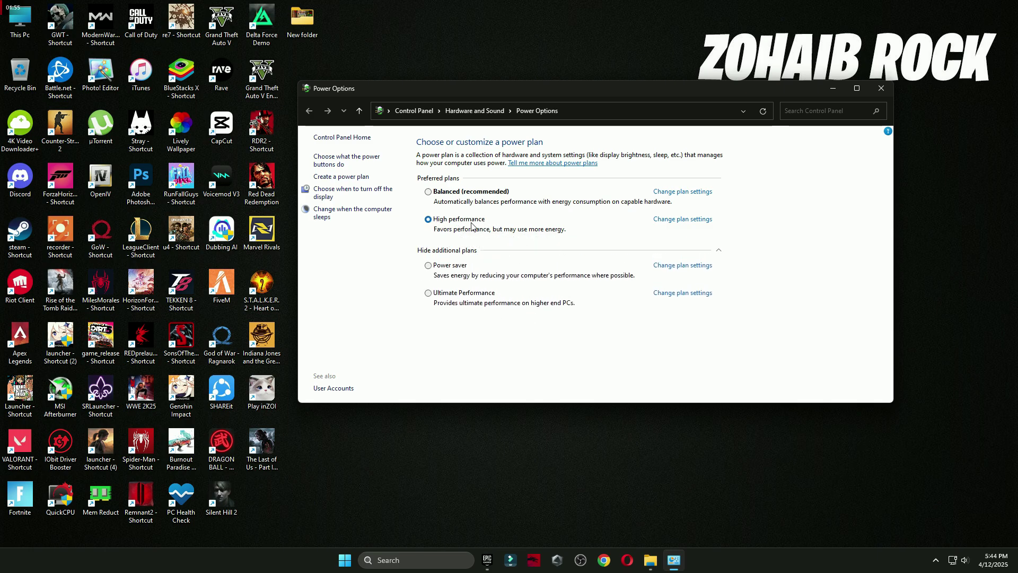
left_click(719, 250)
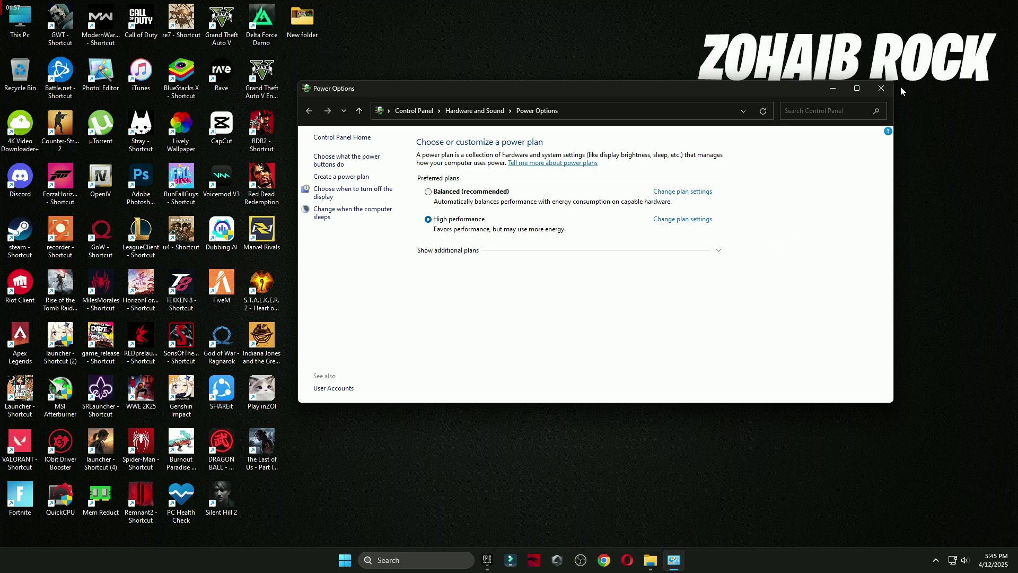
left_click(884, 88)
Step: Return to the fix pack's top folder and select the Disable Power Throttling (Registry) and Optimize ALL Windows Settings files
left_click(661, 570)
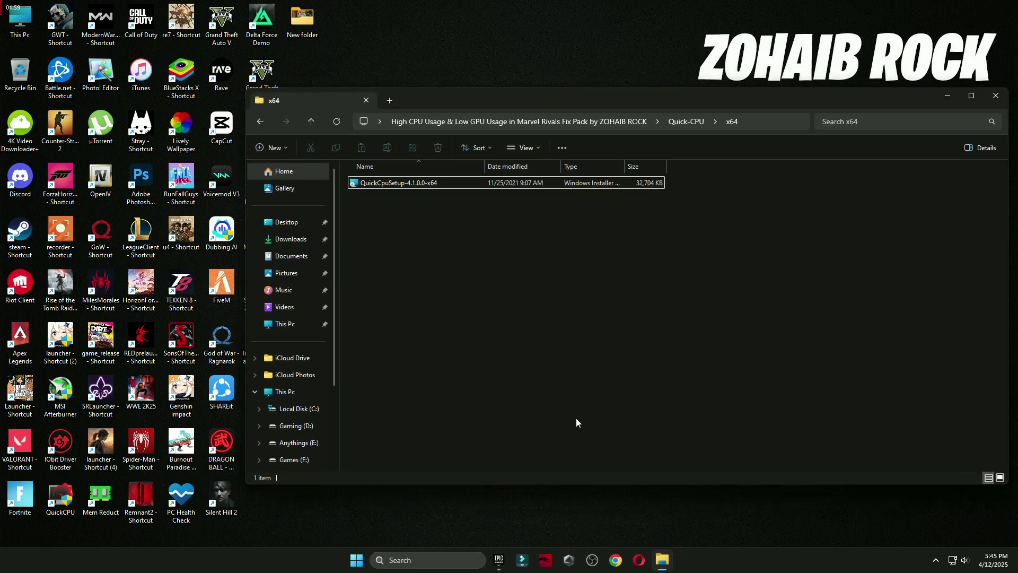
key("alt+Up")
key("alt+Up")
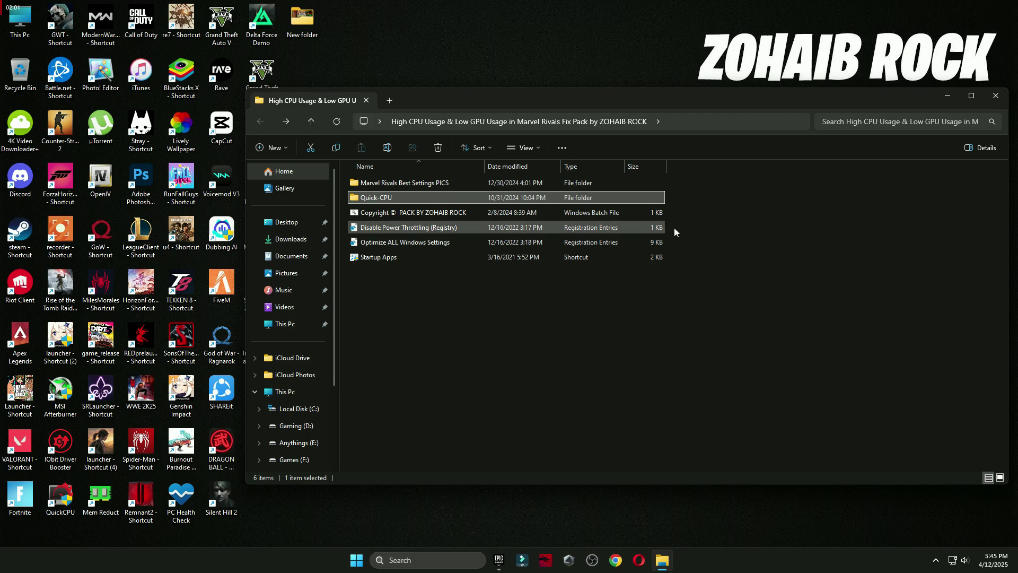
left_click_drag(673, 227, 656, 248)
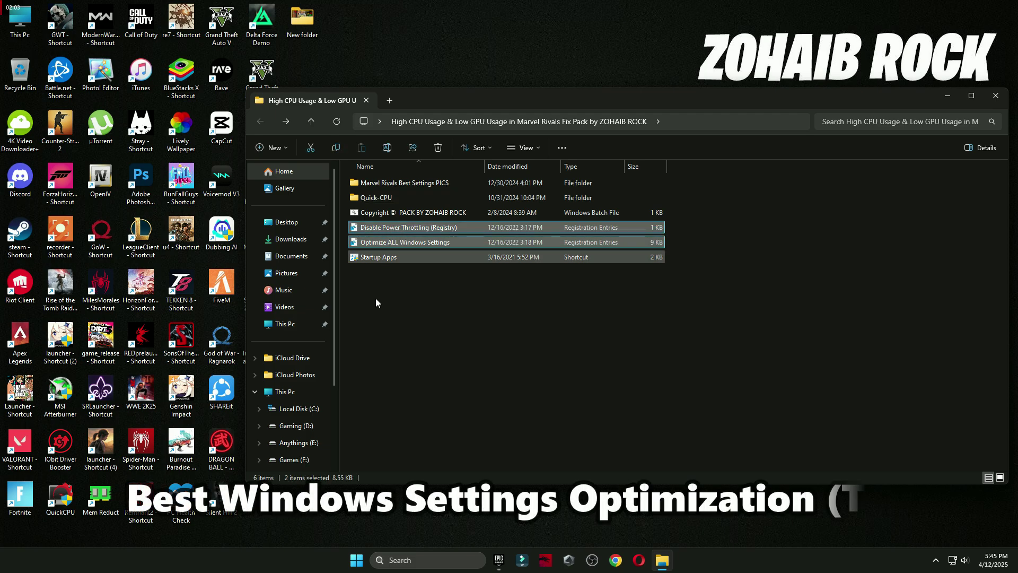
Step: Open Windows Settings and look through the System page
key("super")
left_click(580, 250)
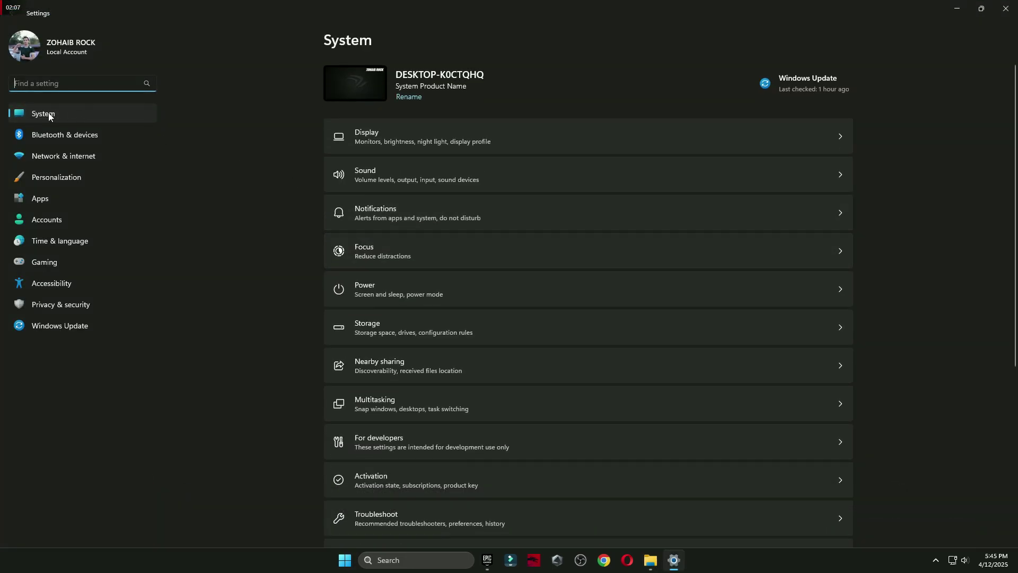
scroll(783, 317, "down", 4)
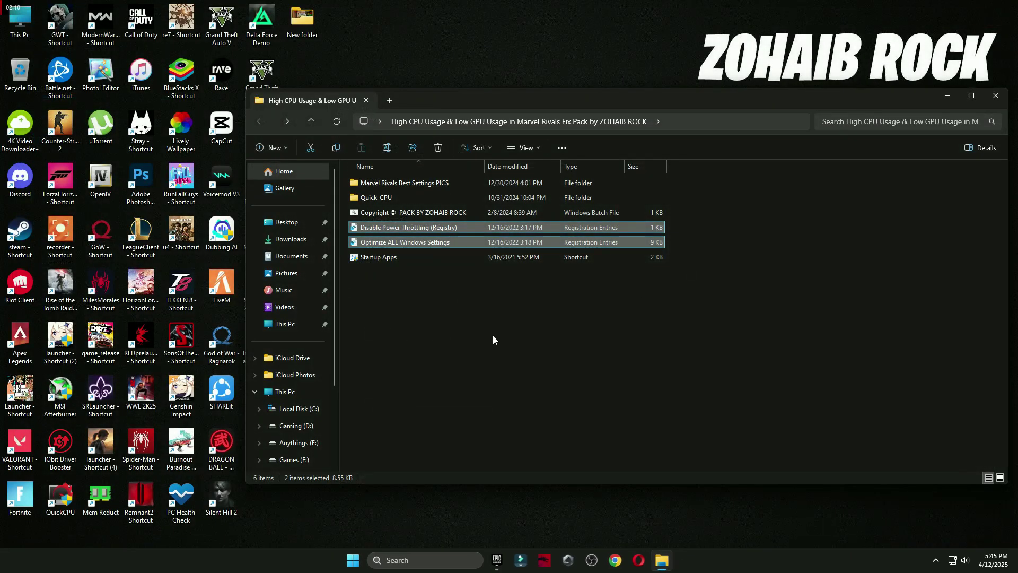
Step: Merge the Optimize ALL Windows Settings file into the registry and accept the confirmations
left_click(406, 243)
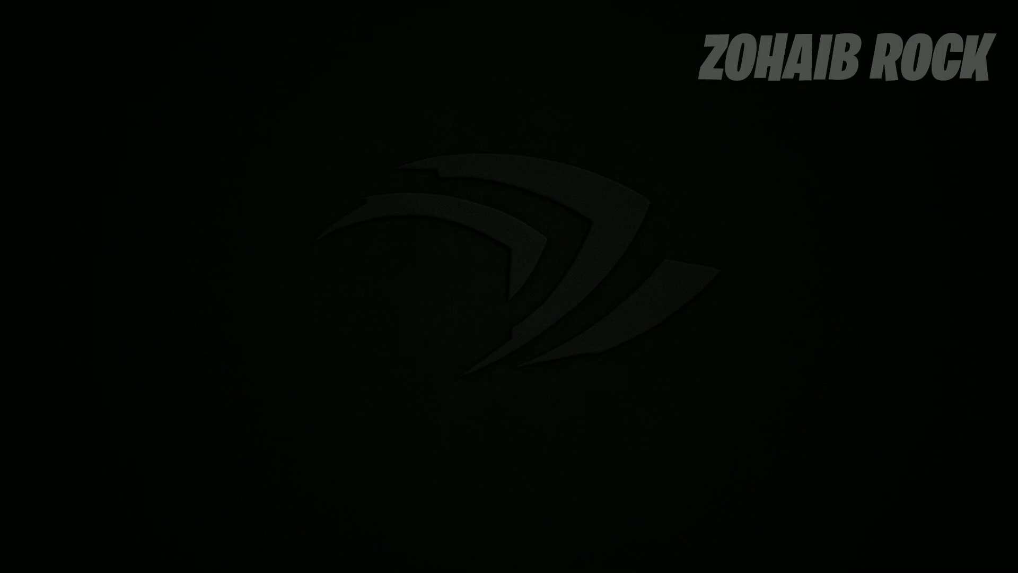
left_click(562, 363)
left_click(588, 294)
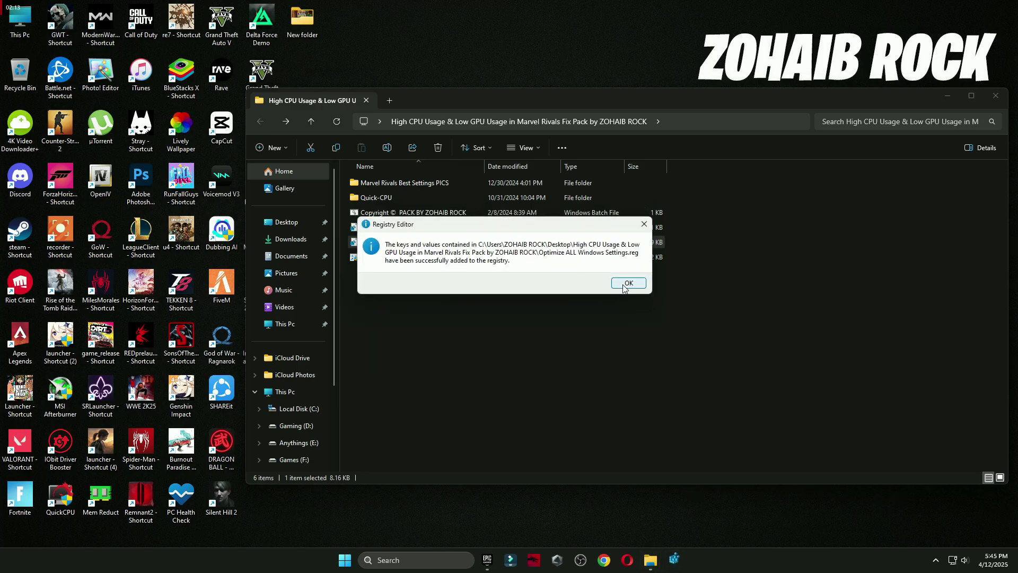
left_click(627, 282)
Step: Merge the Disable Power Throttling (Registry) file into the registry and accept the confirmations
double_click(399, 228)
left_click(455, 364)
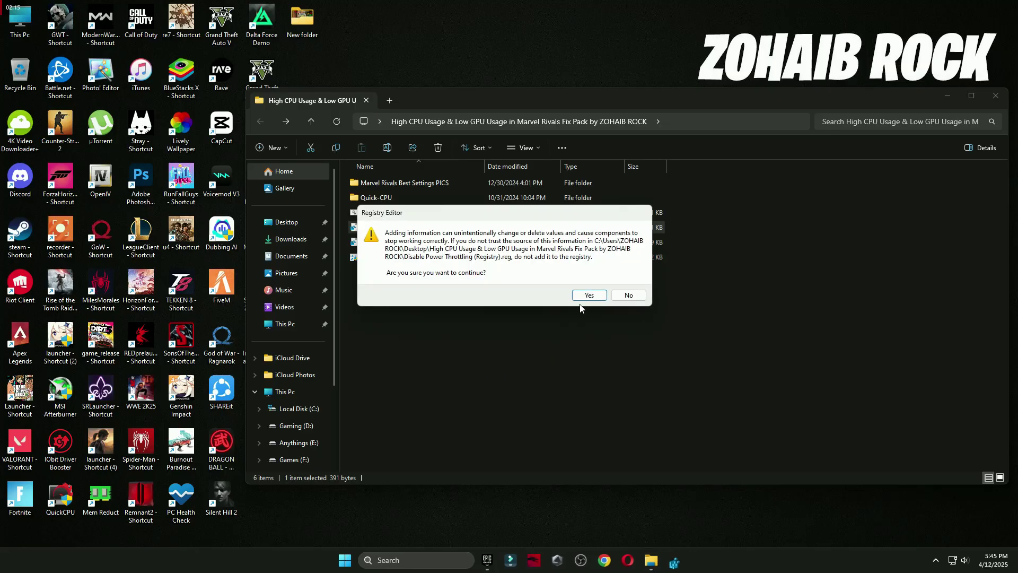
left_click(586, 294)
left_click(627, 281)
Step: Open the Startup Apps shortcut from the fix pack and look through the whole list of startup apps
left_click(367, 257)
double_click(367, 258)
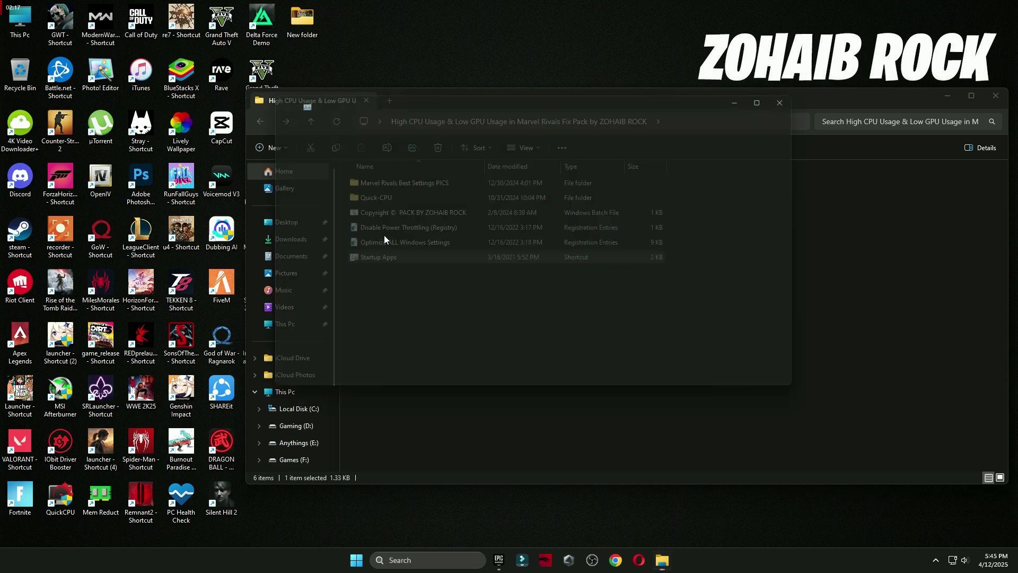
scroll(453, 275, "down", 6)
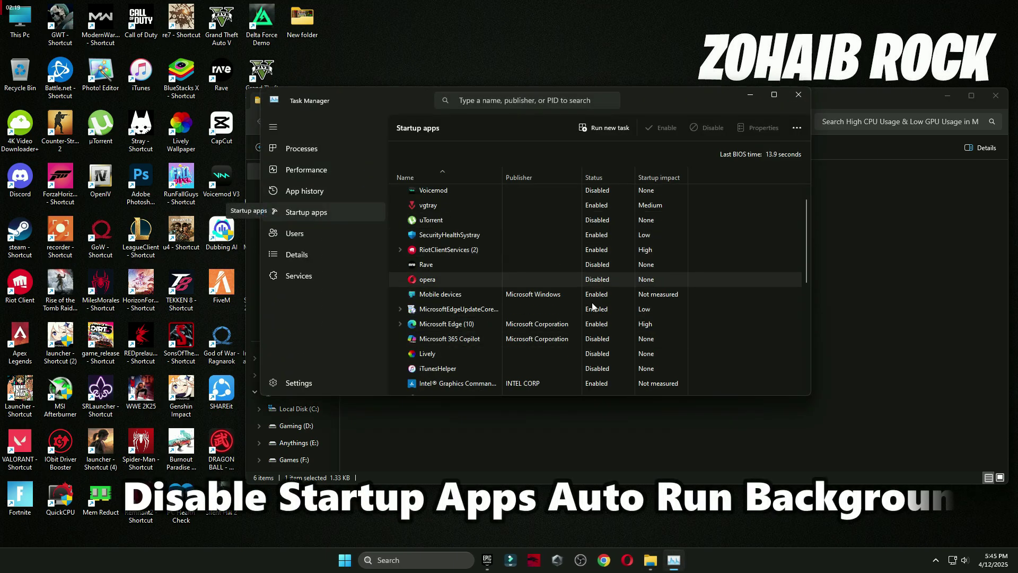
scroll(530, 296, "down", 1)
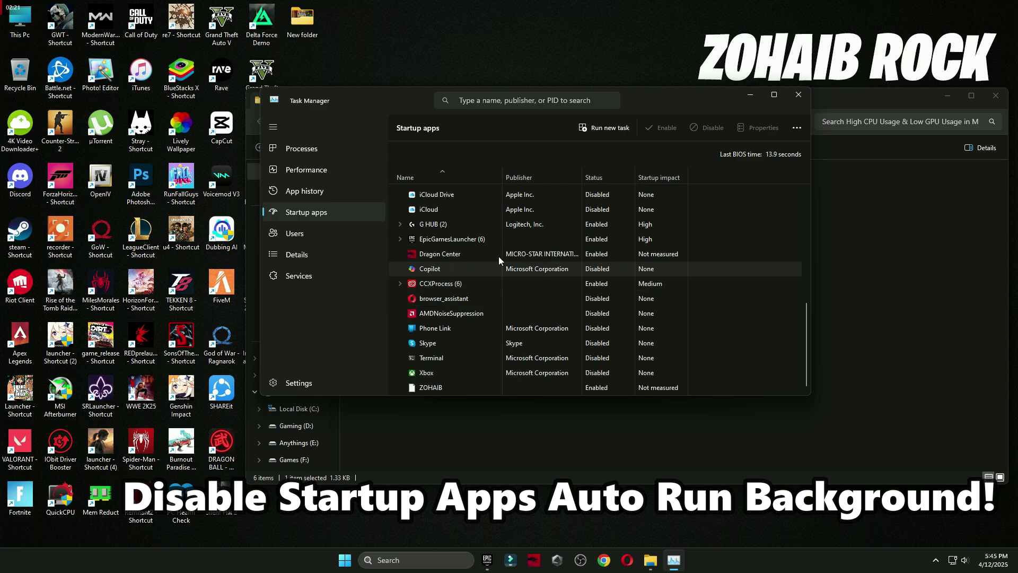
scroll(529, 333, "up", 7)
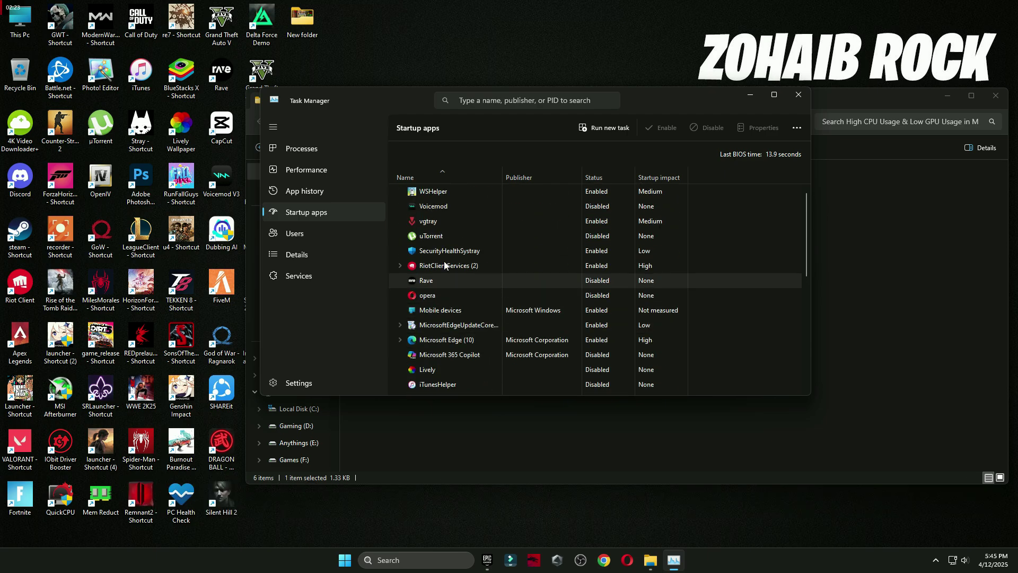
Step: Check the startup status of uTorrent, Voicemod, opera and the remaining apps, and close Task Manager
left_click(450, 238)
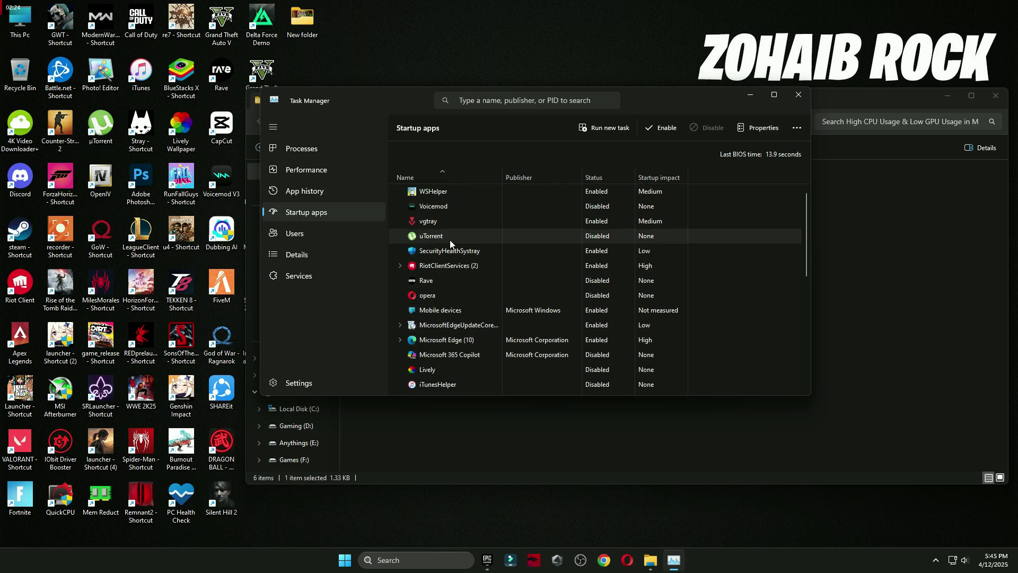
left_click(653, 129)
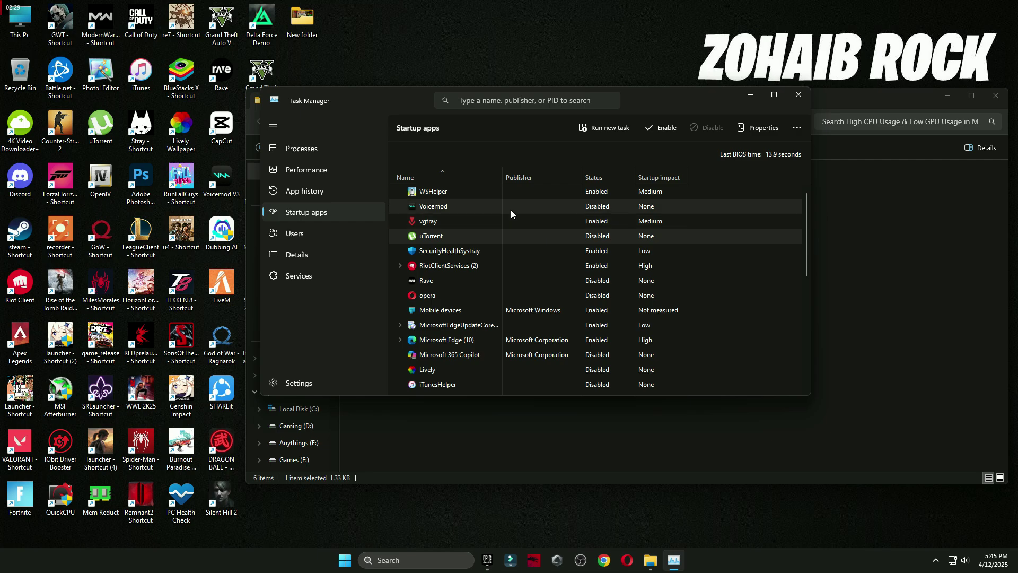
left_click(596, 207)
left_click(454, 298)
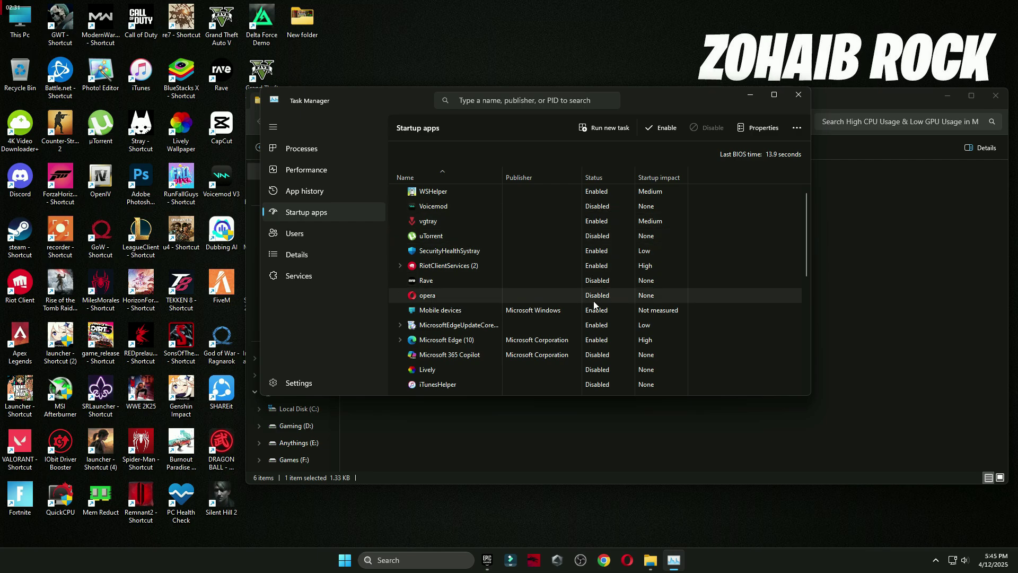
scroll(624, 341, "down", 3)
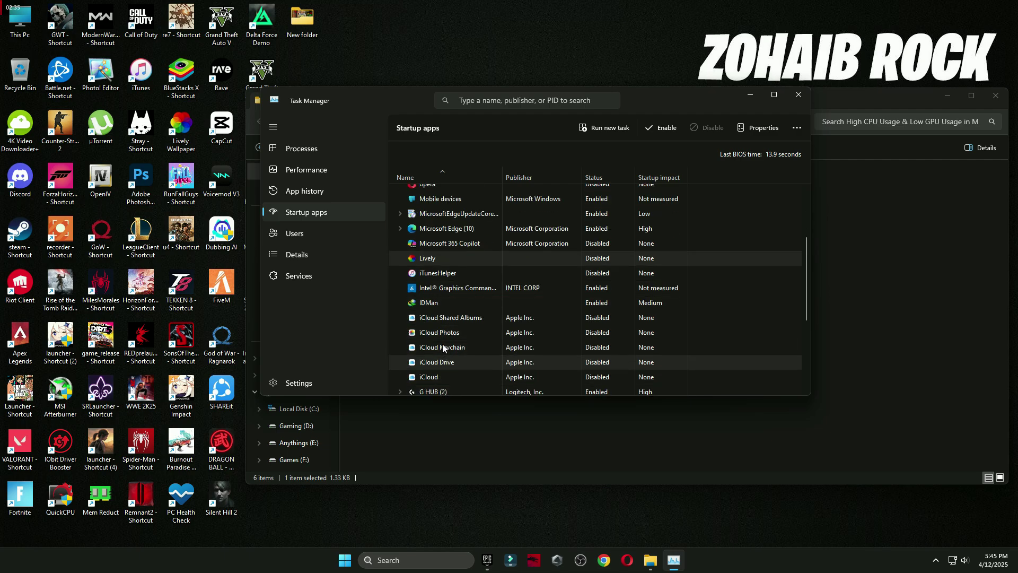
scroll(600, 377, "down", 5)
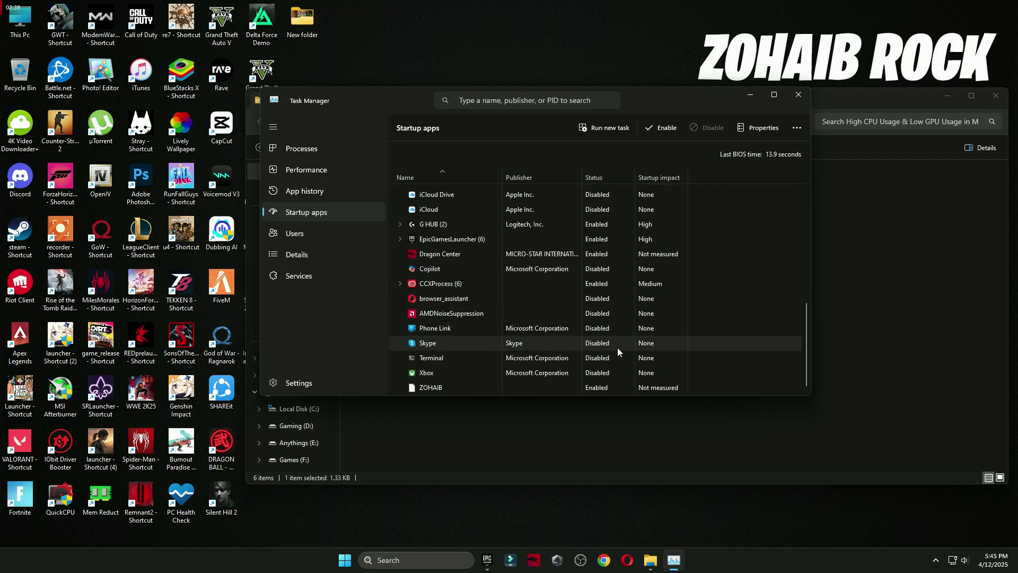
left_click(799, 95)
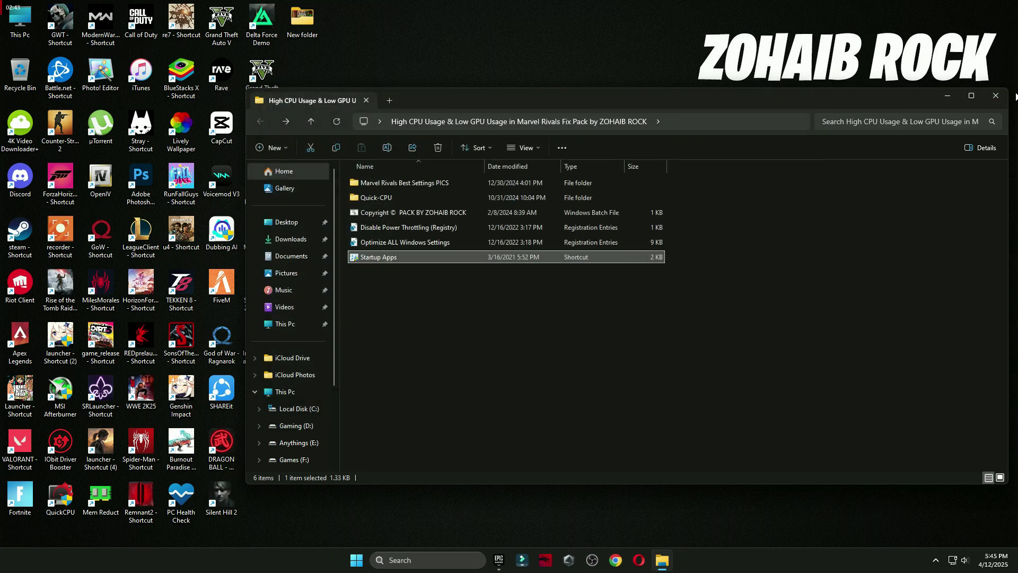
Step: Close the fix pack folder and open AMD Software: Adrenalin Edition from the desktop
left_click(999, 99)
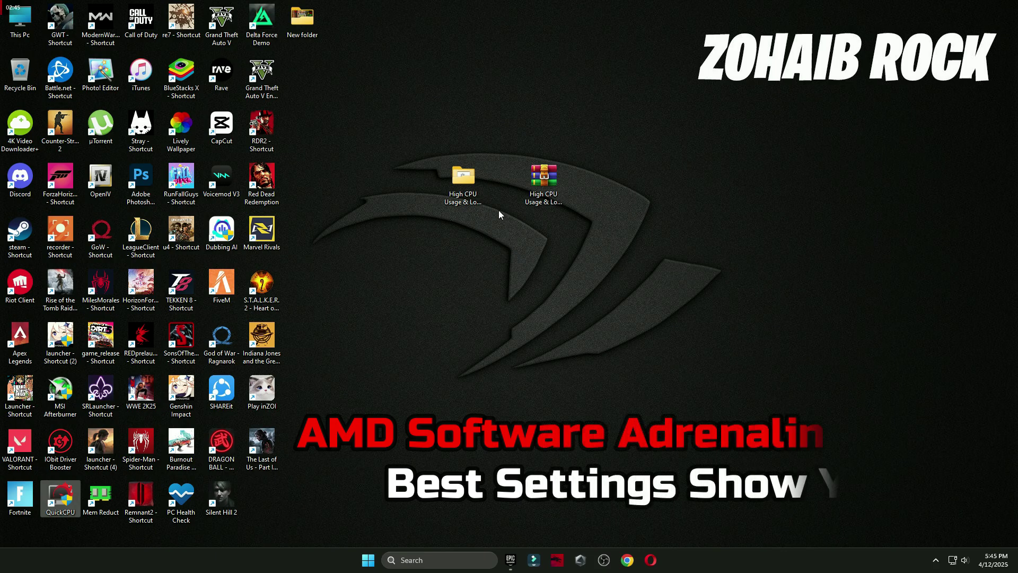
right_click(489, 136)
left_click(533, 280)
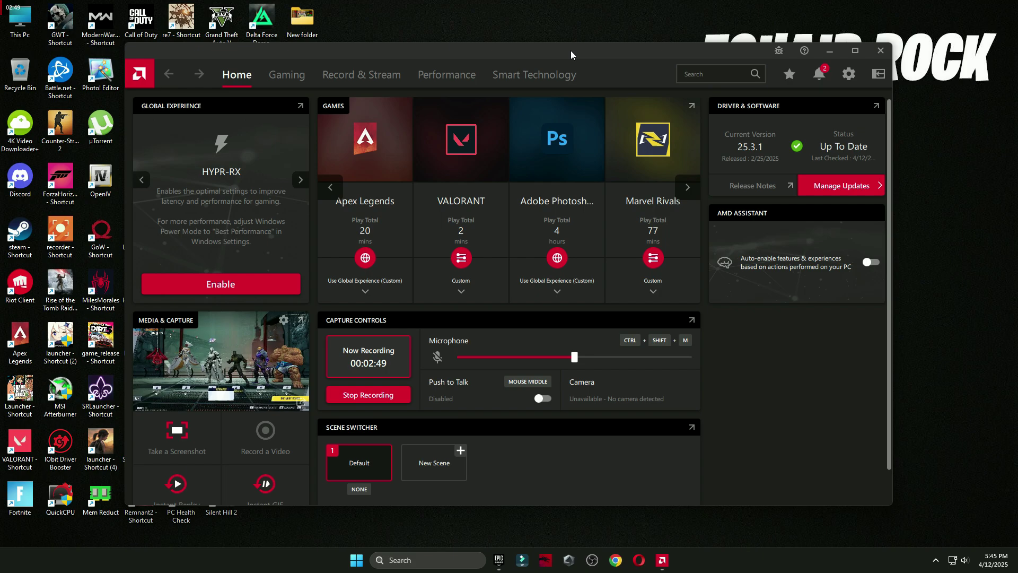
Step: Review the global gaming graphics options in AMD Software, from Radeon Super Resolution down to Anisotropic Filtering
left_click_drag(571, 50, 676, 97)
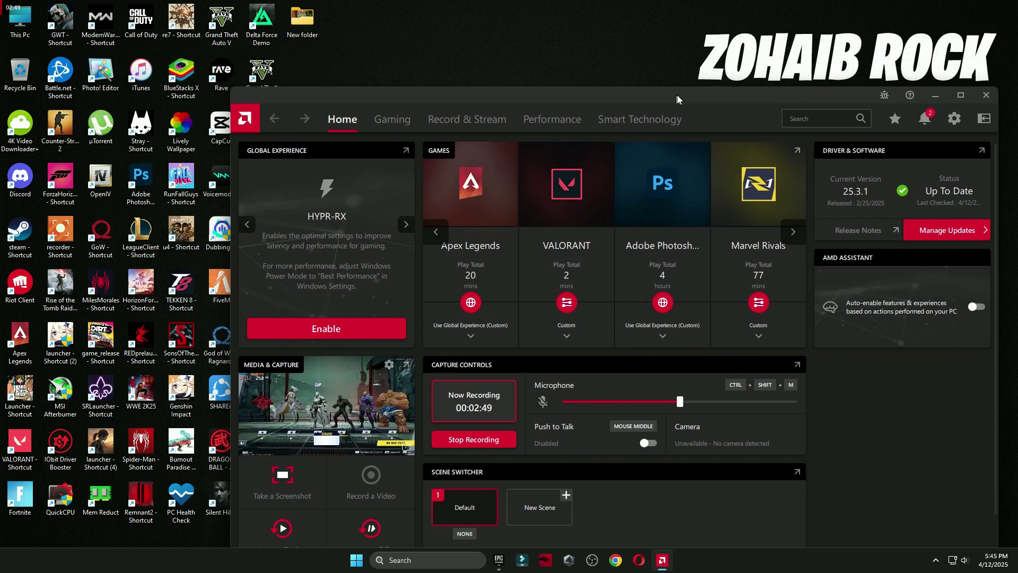
left_click(412, 126)
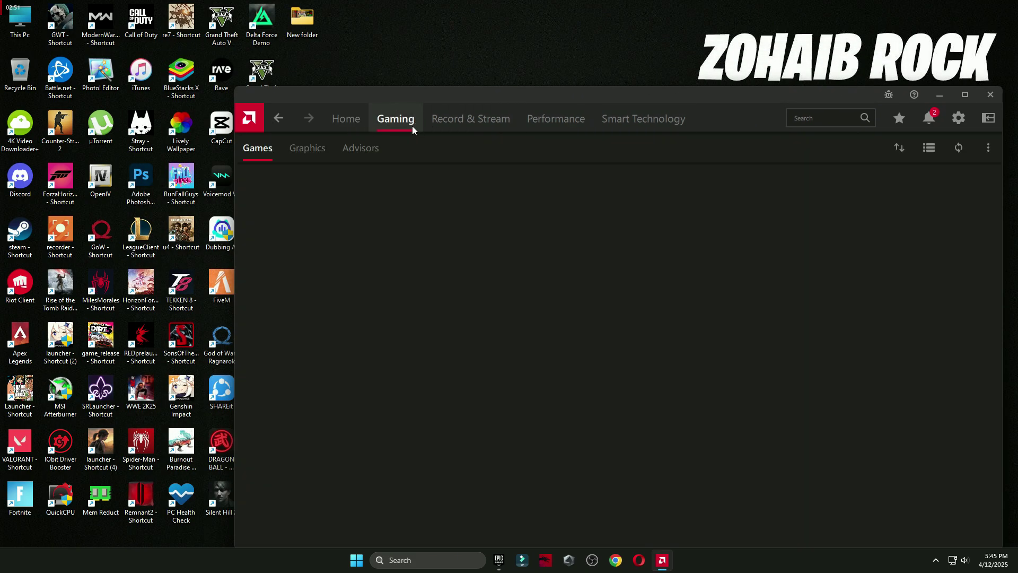
left_click(305, 151)
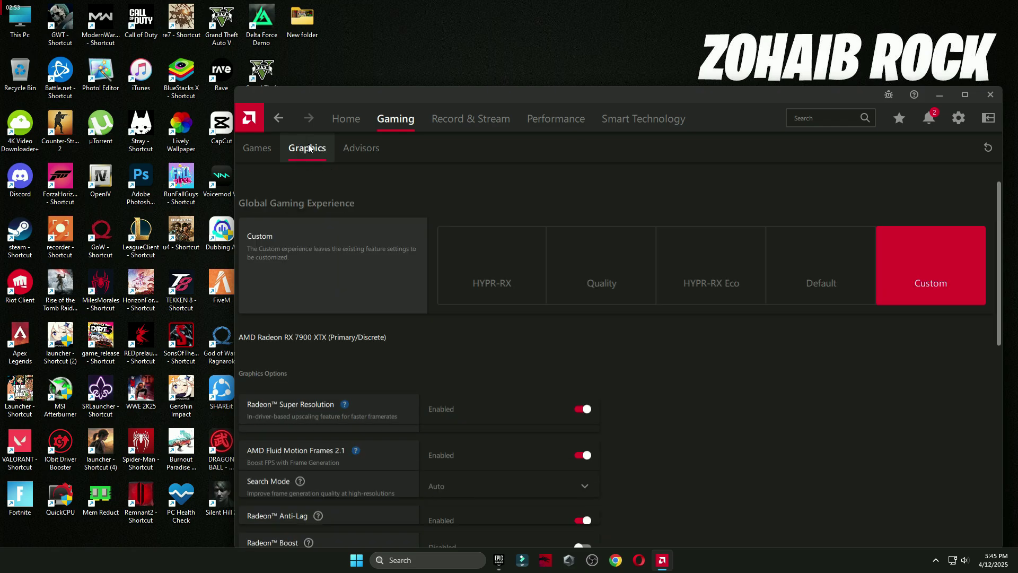
scroll(306, 228, "down", 4)
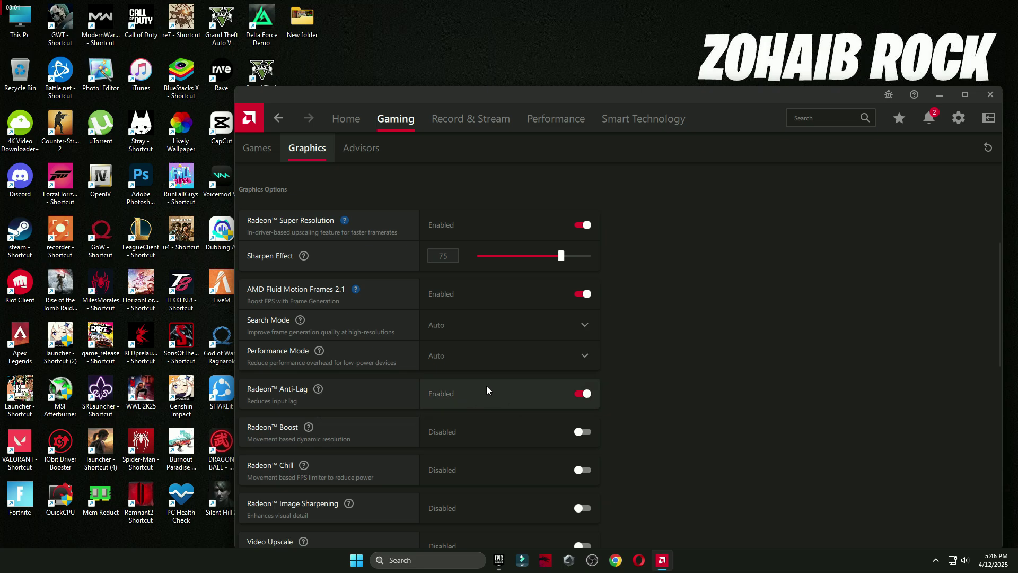
left_click_drag(1001, 300, 1001, 347)
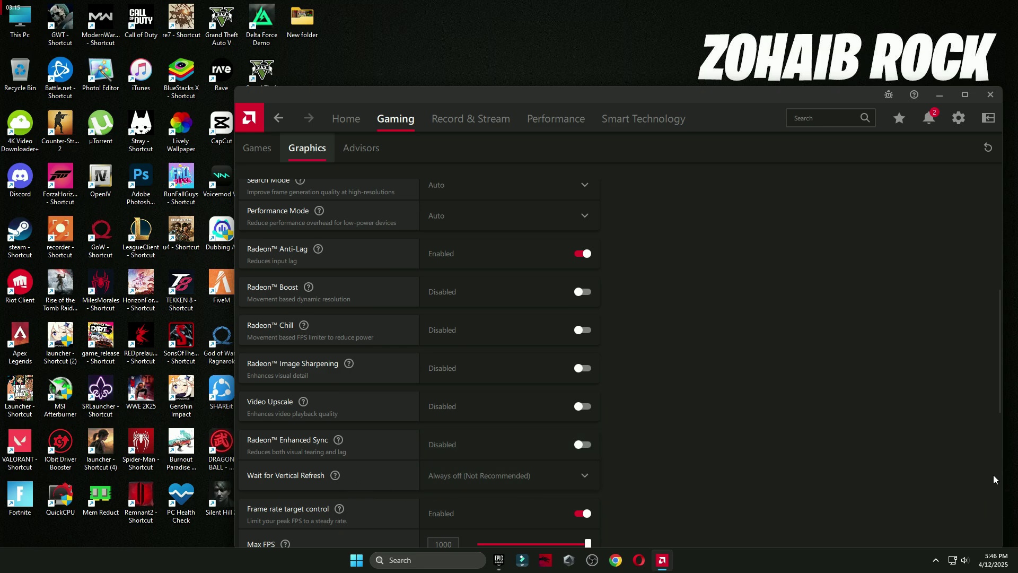
left_click_drag(999, 411, 1001, 455)
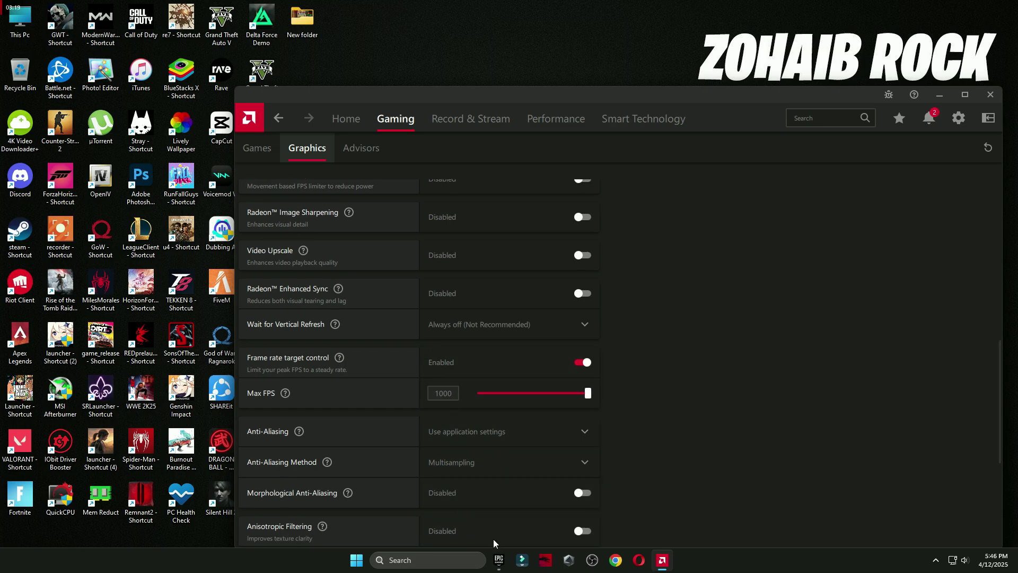
Step: Review the display settings in AMD Software, including GPU Scaling, Scaling Mode, Color Depth and Custom Color
left_click(959, 118)
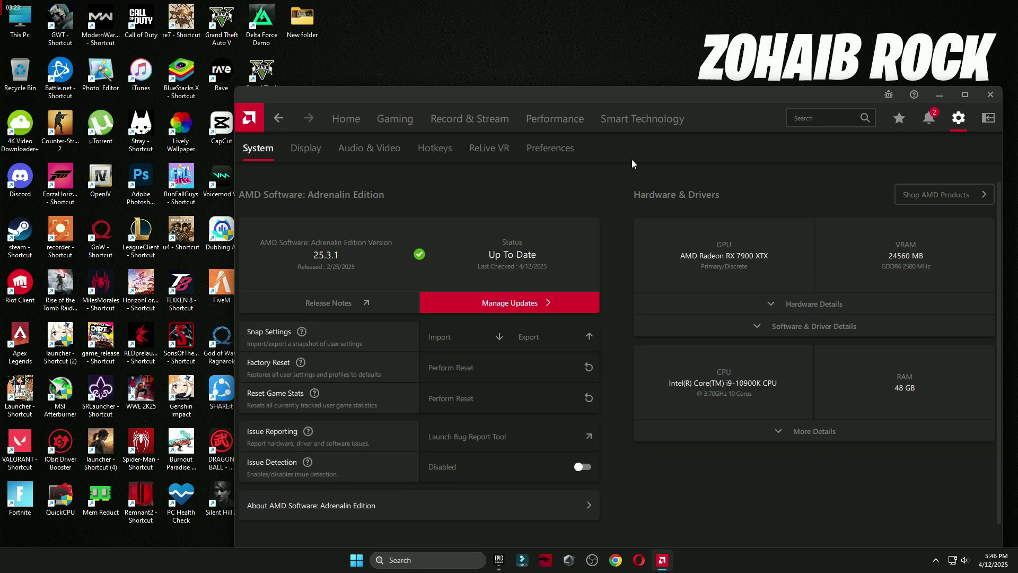
left_click(306, 149)
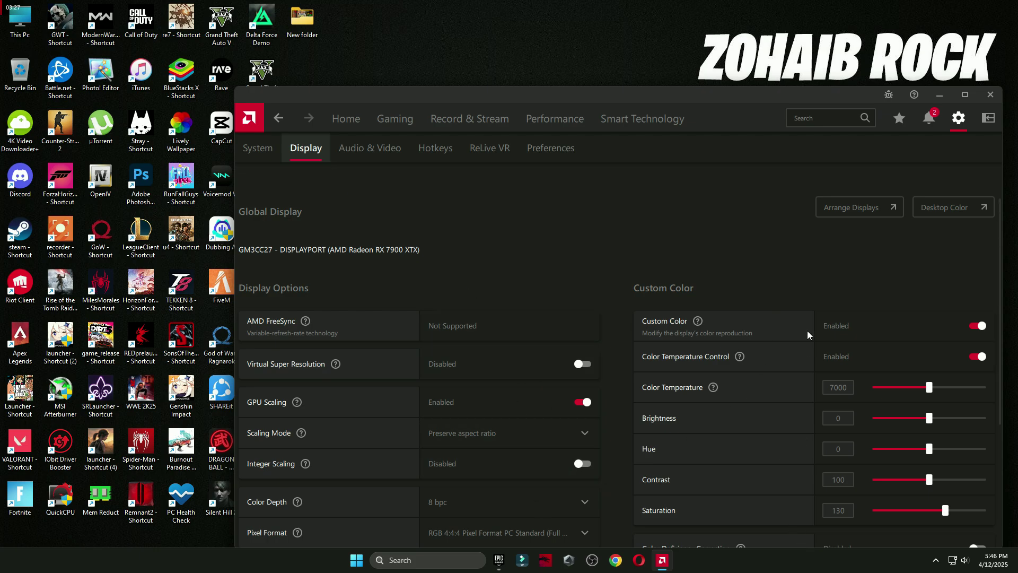
scroll(794, 399, "down", 3)
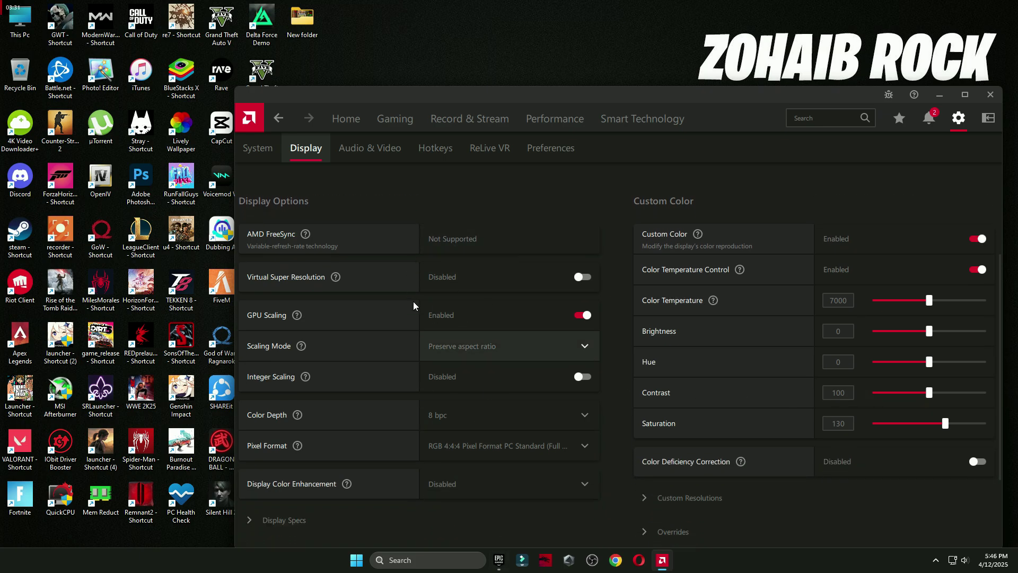
Step: Check for driver updates through Manage Updates on the AMD Software home page, and close AMD Install Manager and AMD Software
left_click(339, 119)
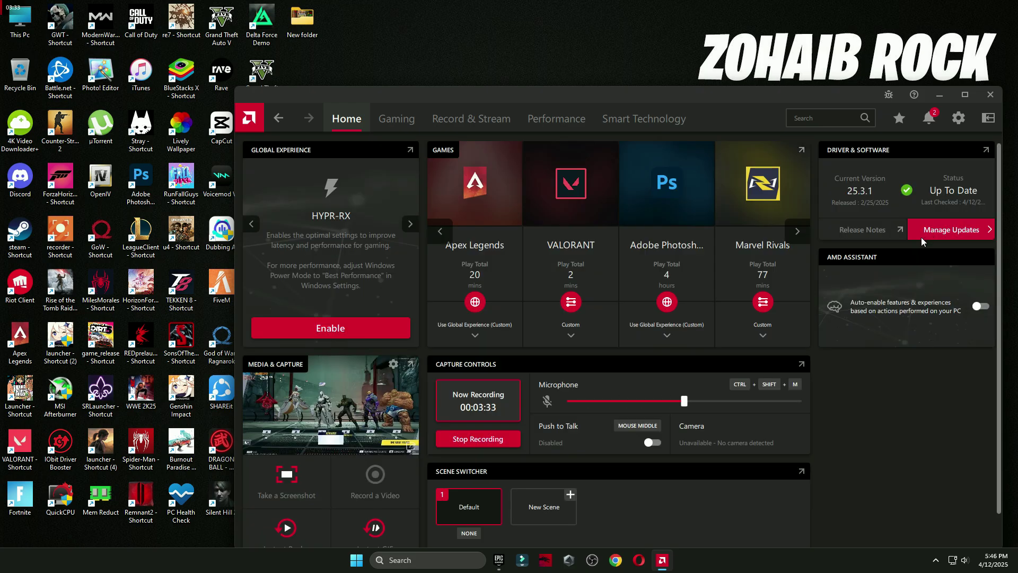
left_click(962, 231)
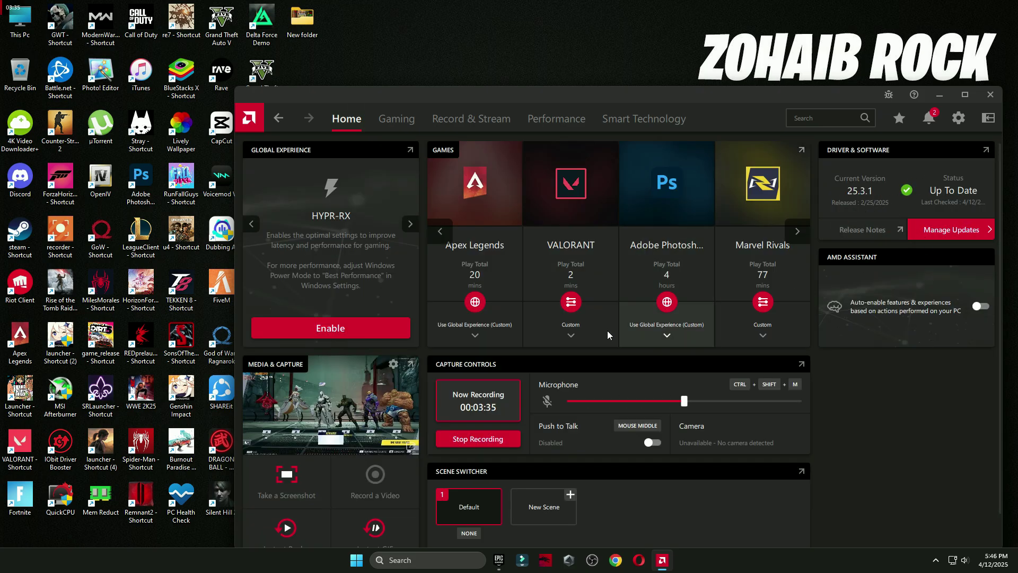
left_click(455, 369)
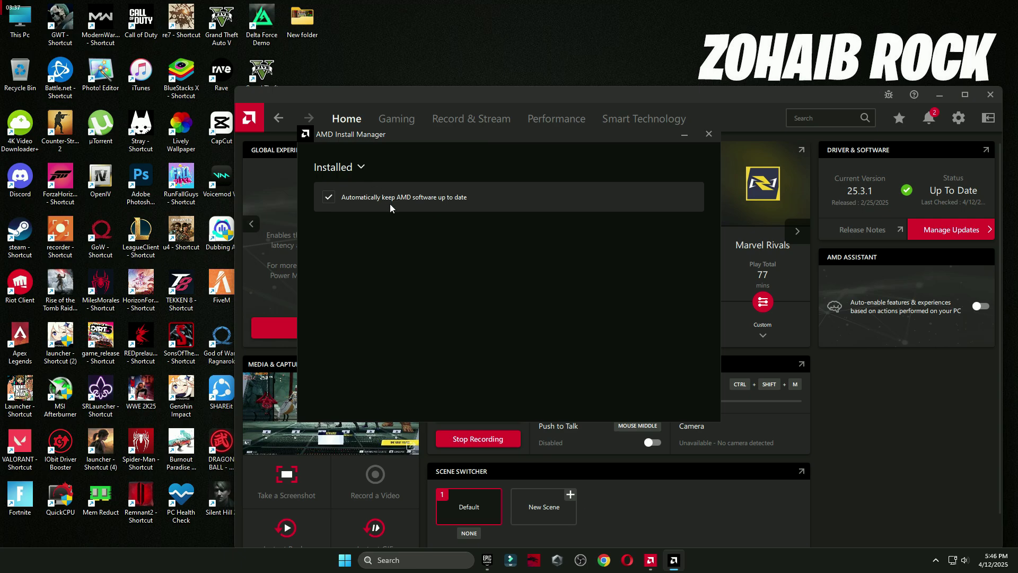
left_click(709, 134)
left_click(989, 94)
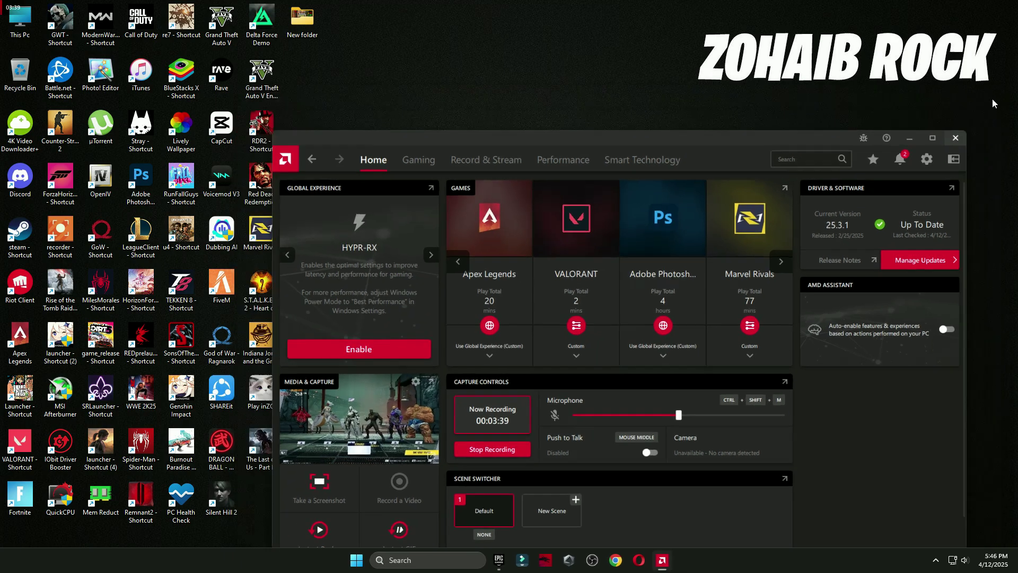
Step: Restart the PC to apply the changes
left_click(368, 559)
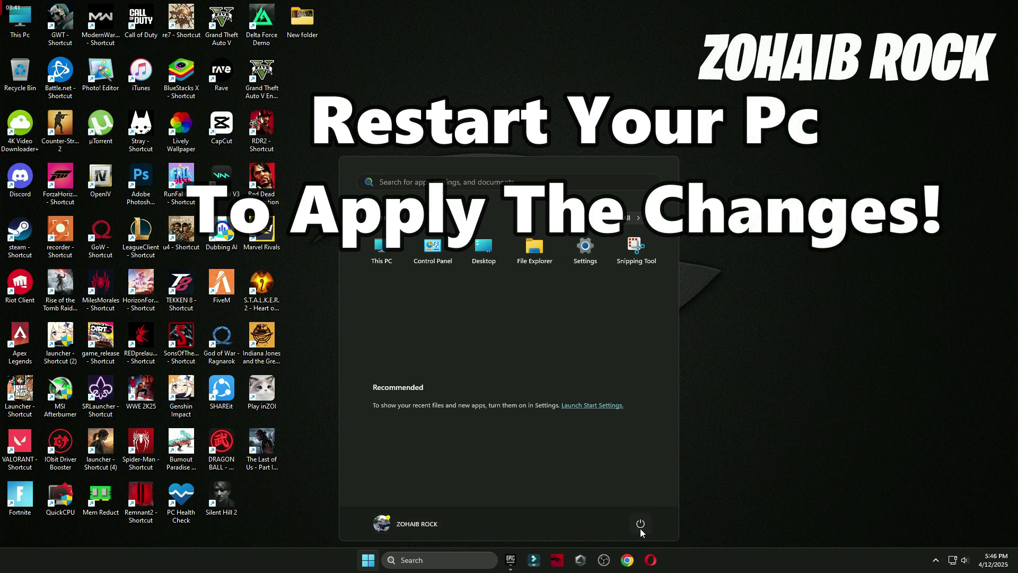